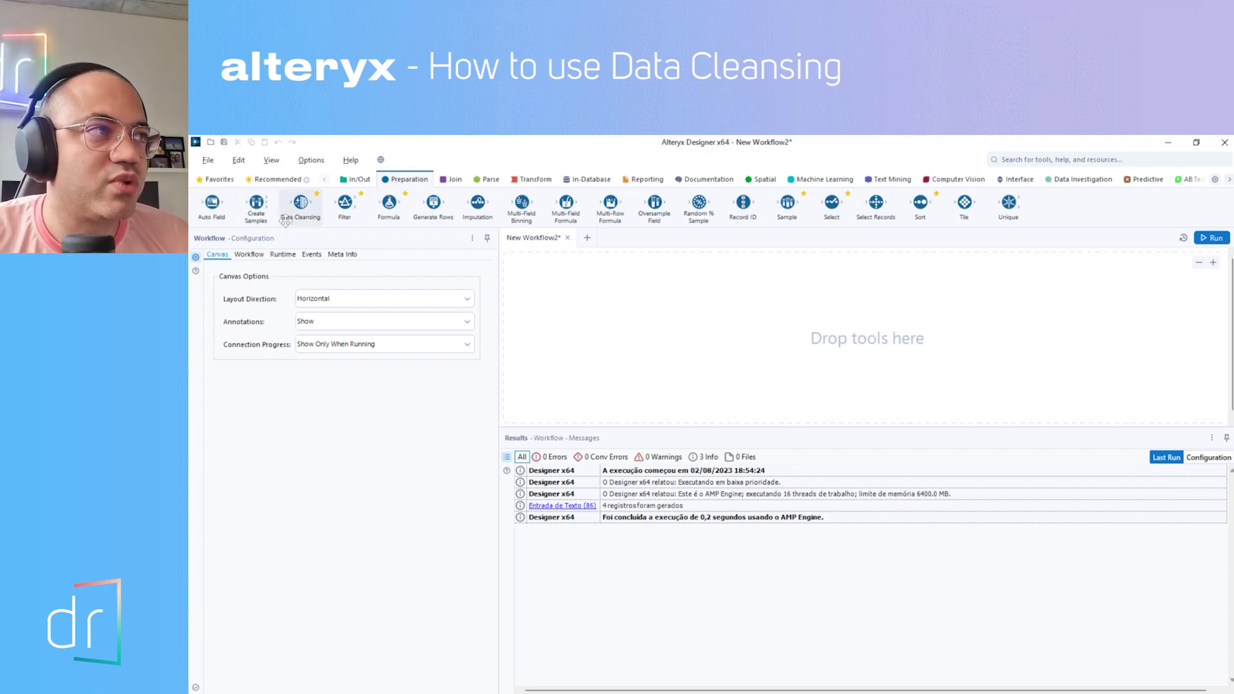
Step: Open the Data_Cleansing.yxmd example workflow from the Data Cleansing tool's info card
drag(300, 219, 269, 265)
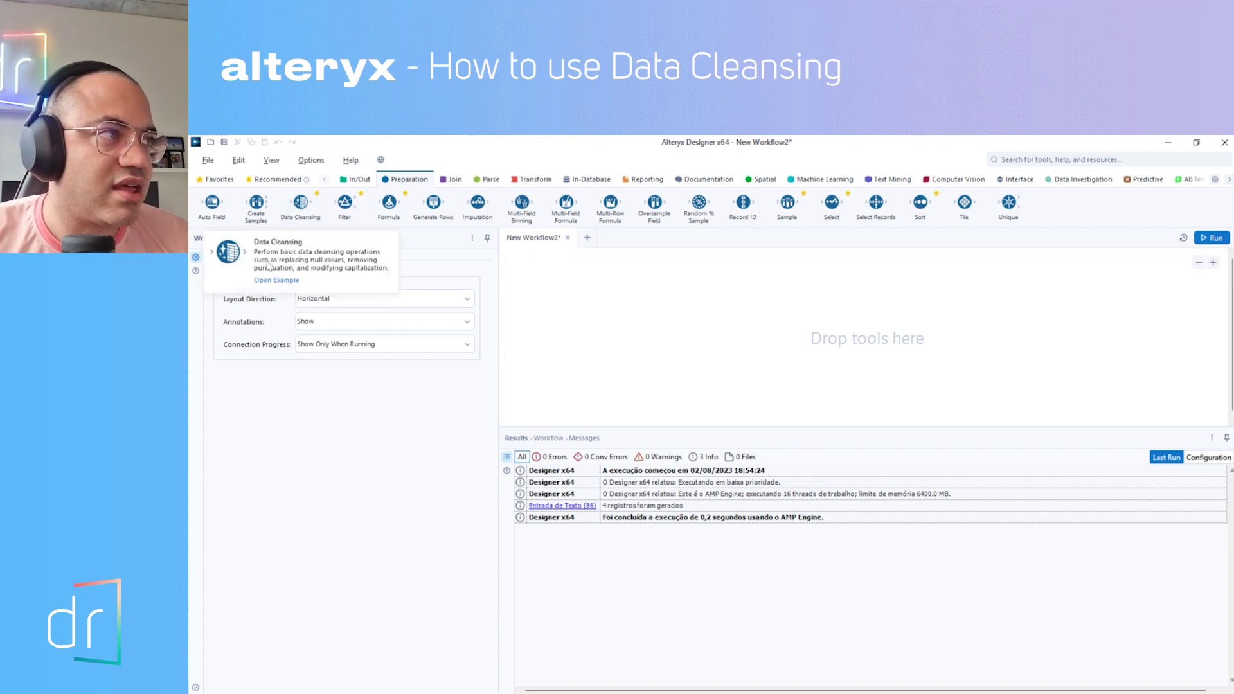
drag(301, 218, 277, 281)
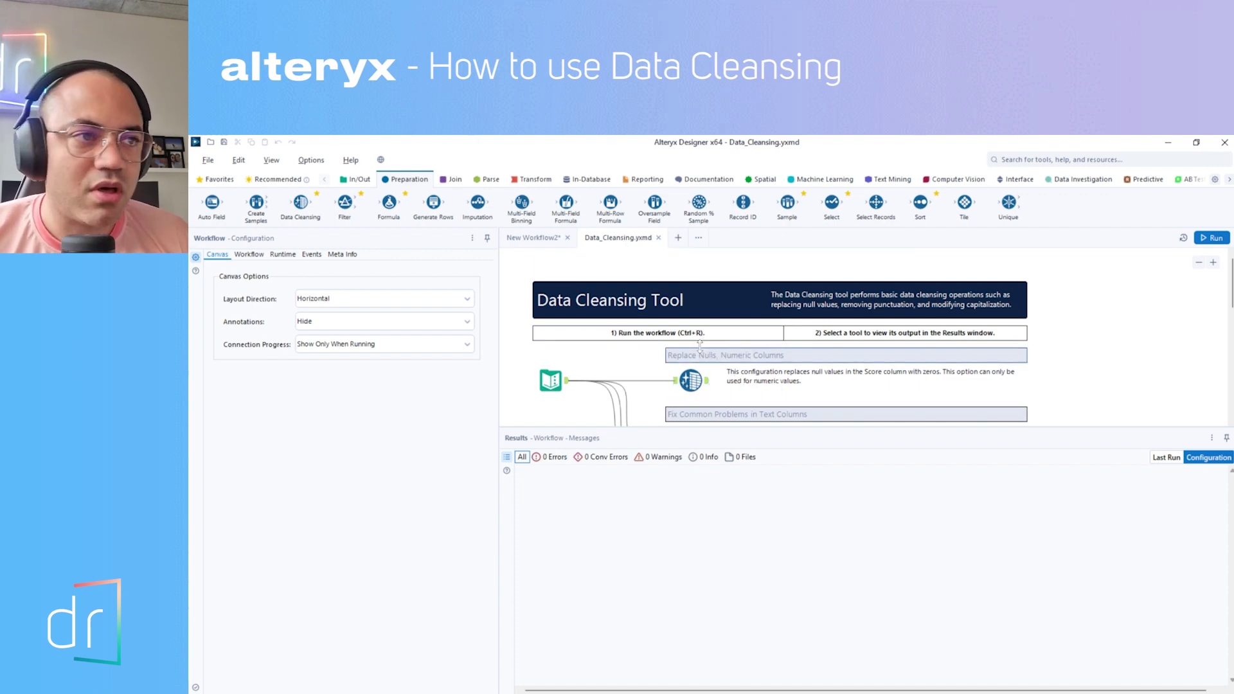
Step: Run the example and select the first Data Cleansing tool, where null Scores become 0
scroll(674, 347, down, 1)
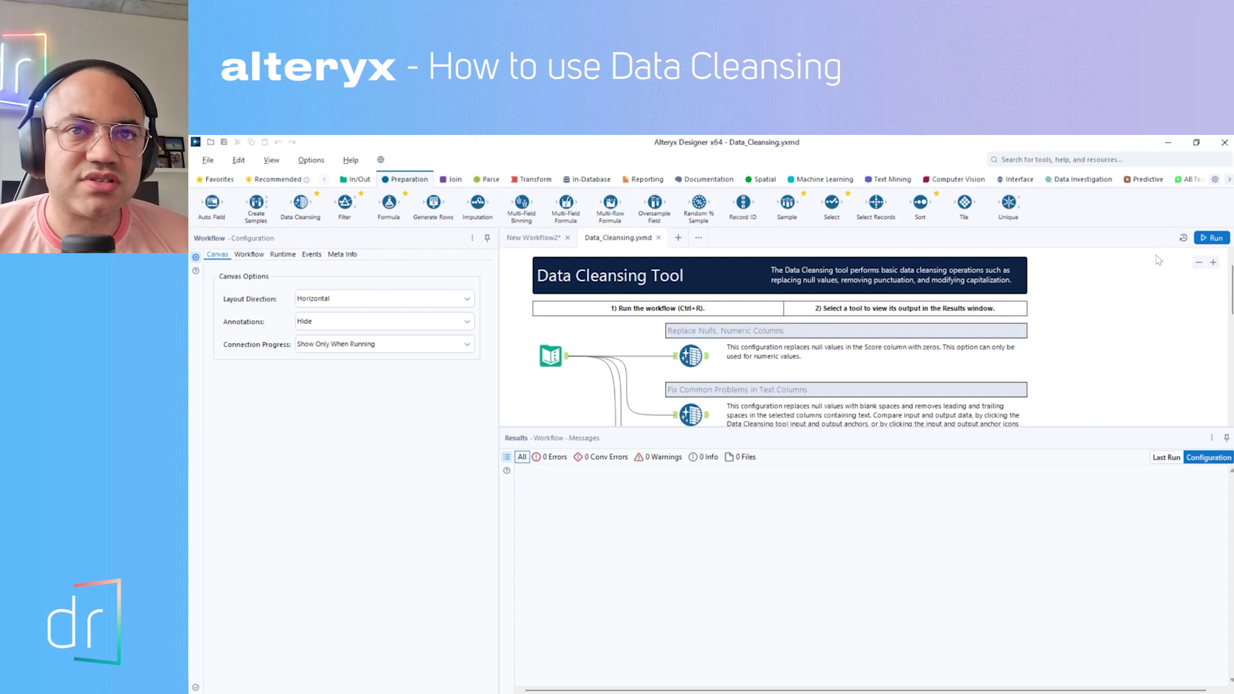
click(1220, 239)
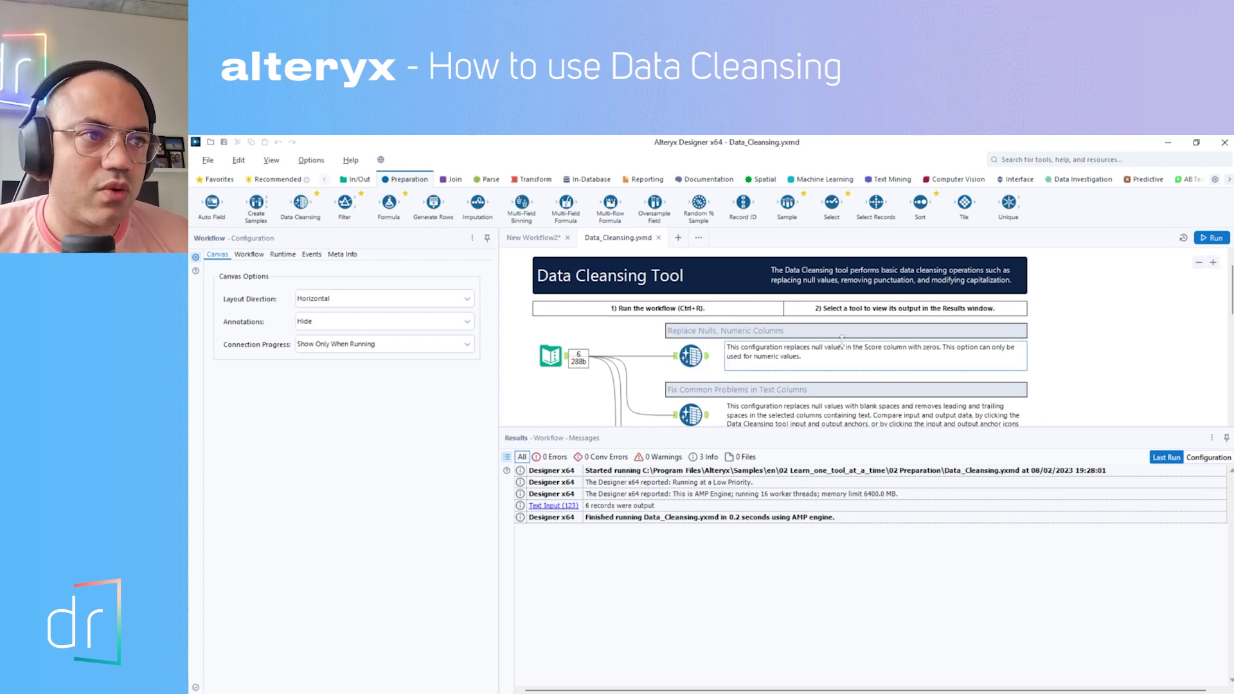
click(705, 369)
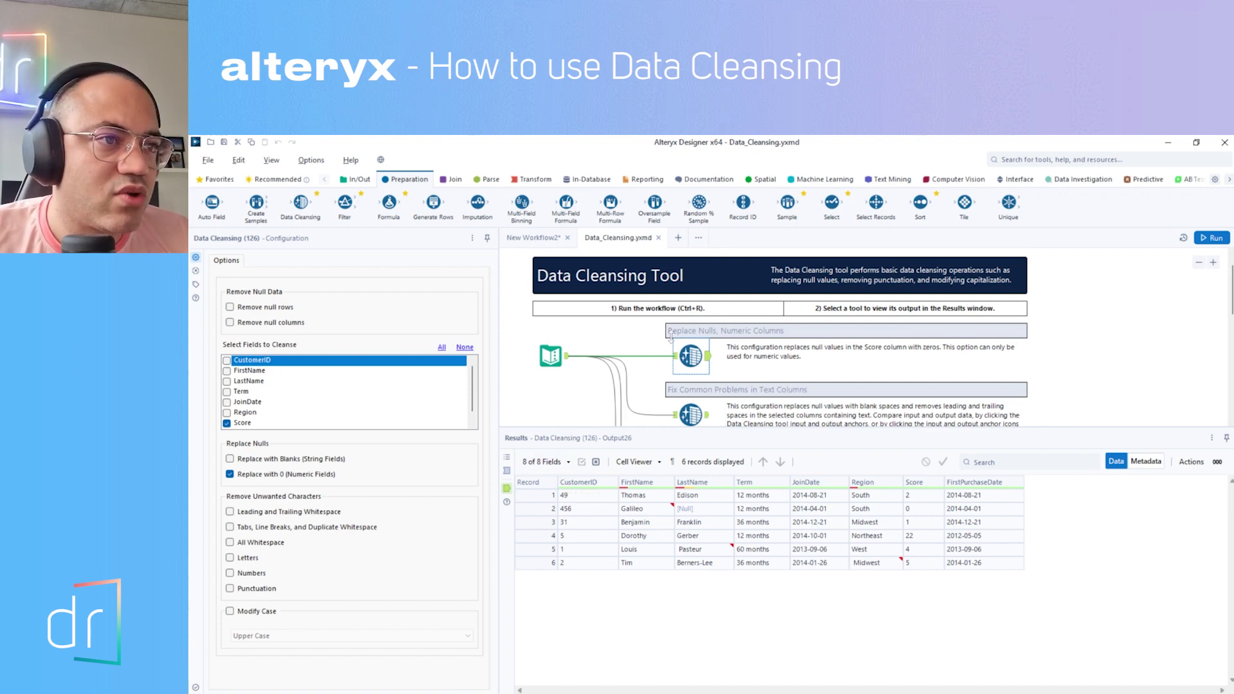
Step: View the first cleansing tool's input data, leaving Remove null rows and null columns unchecked
click(678, 364)
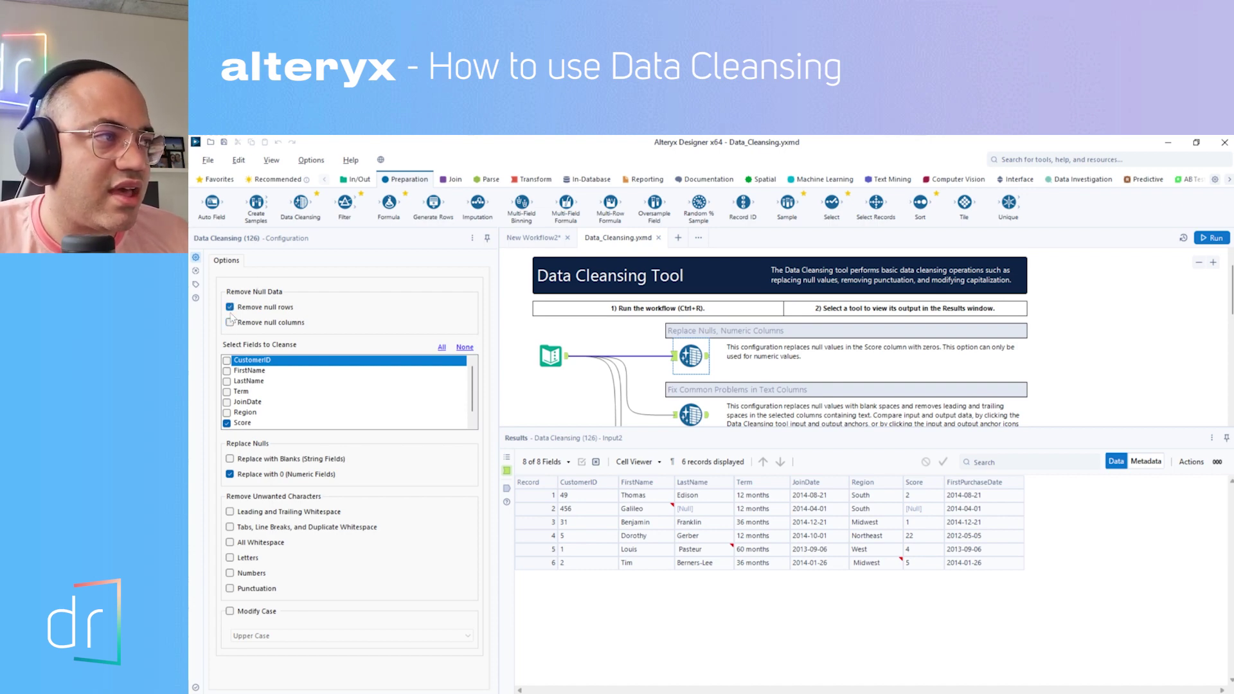
click(229, 322)
click(230, 308)
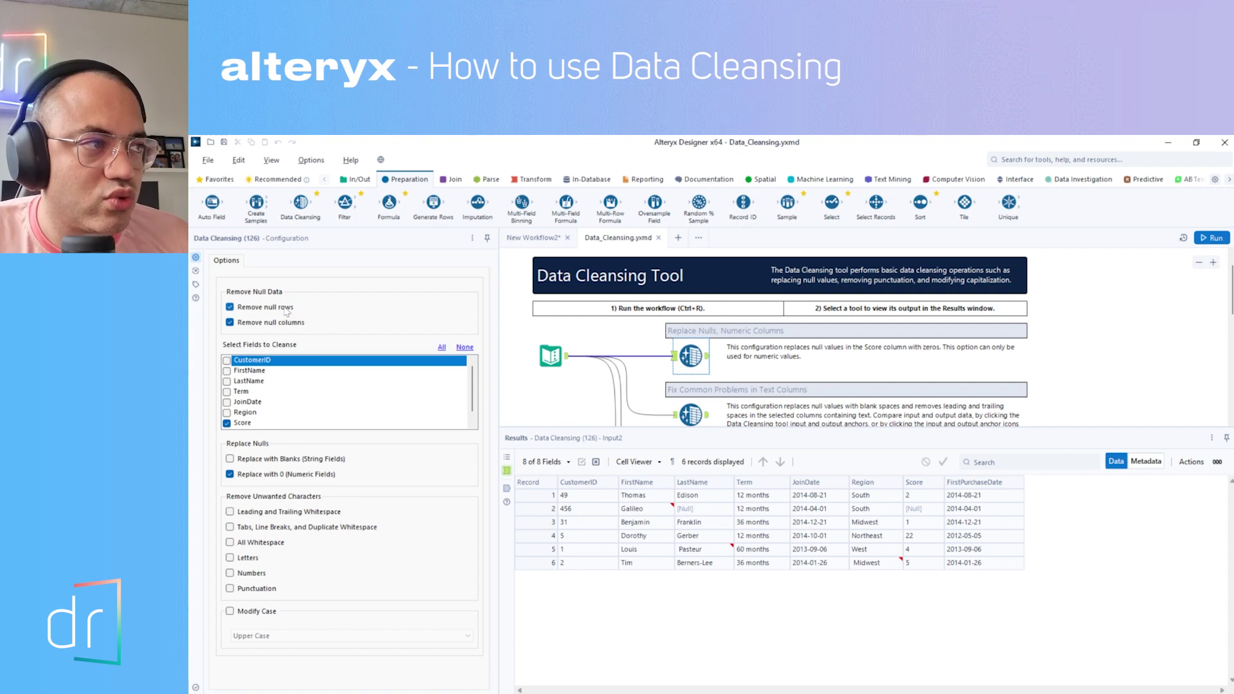
click(229, 323)
click(230, 307)
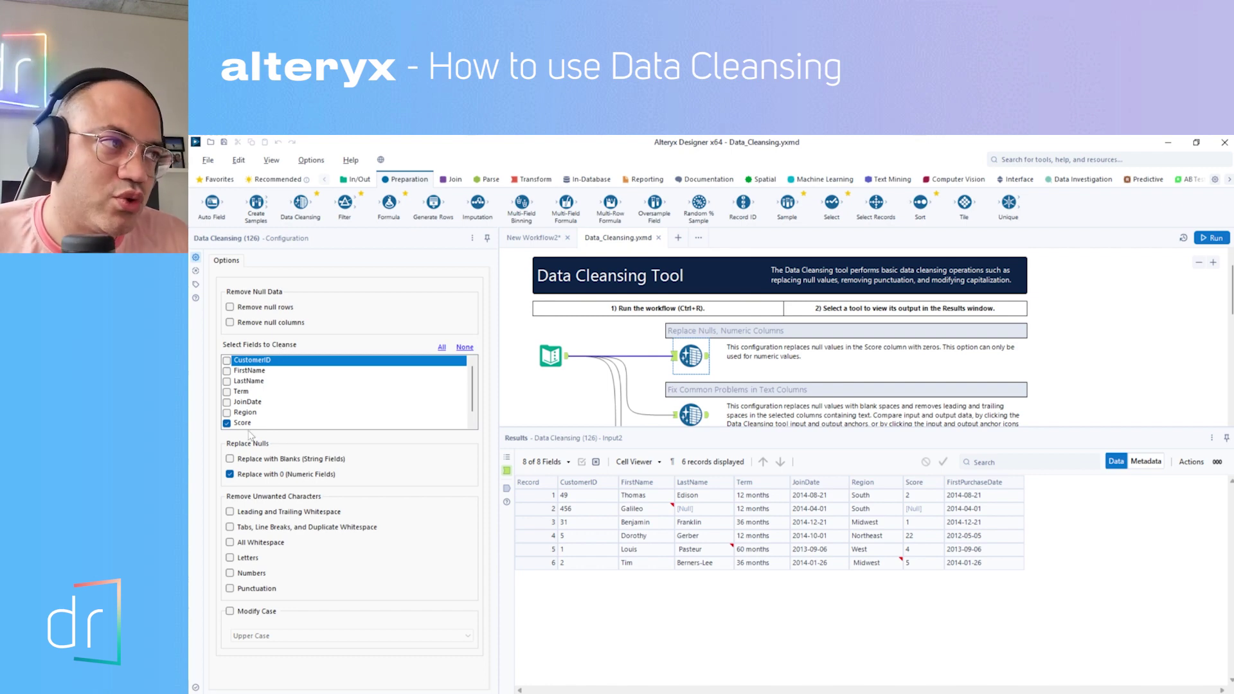
click(242, 318)
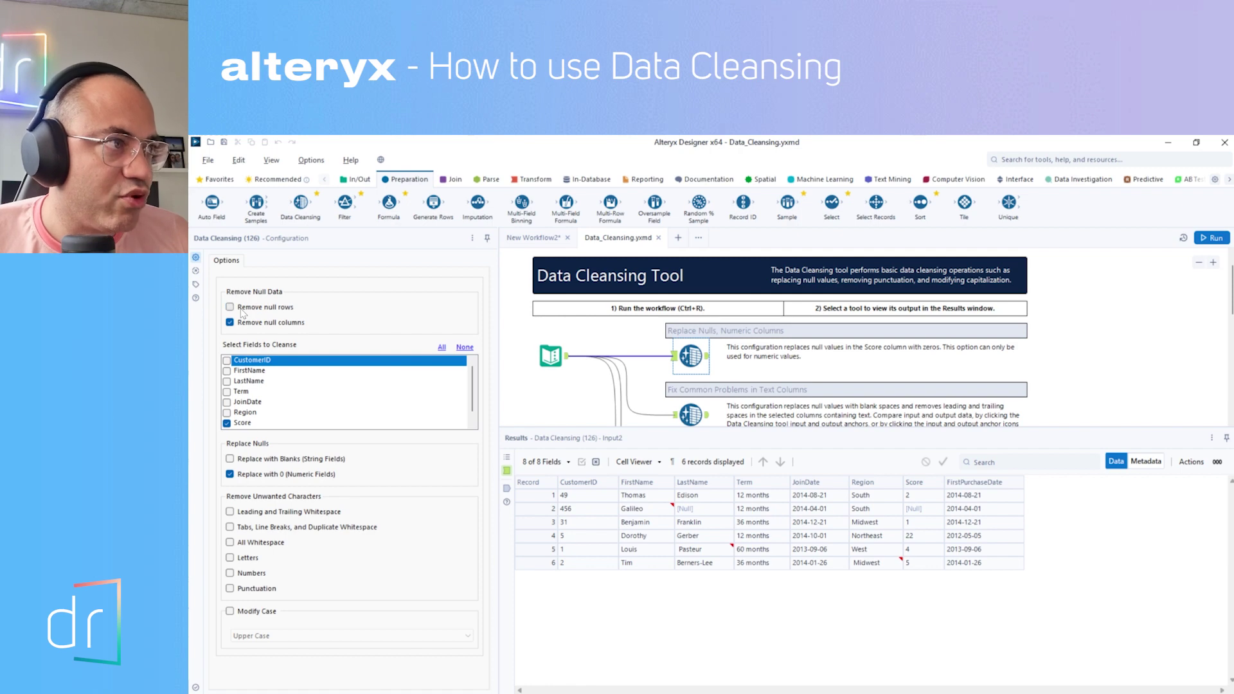
click(247, 309)
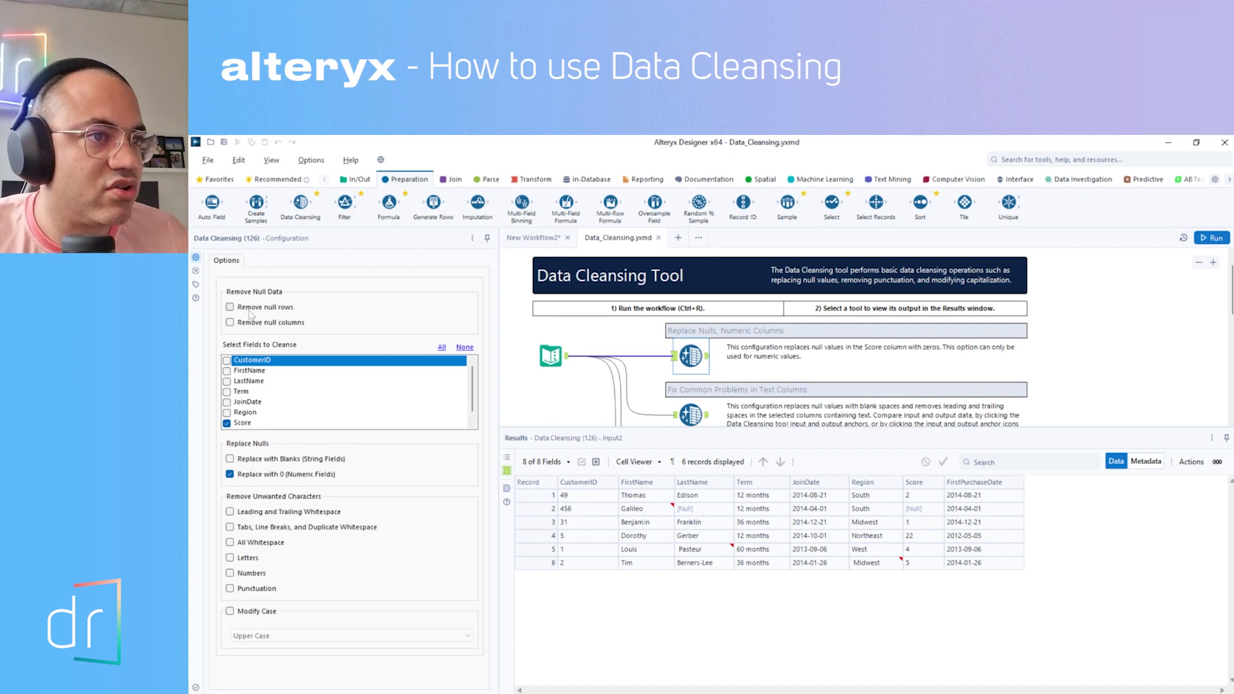
Step: Add empty null records to the Text Input data and run the workflow
click(552, 363)
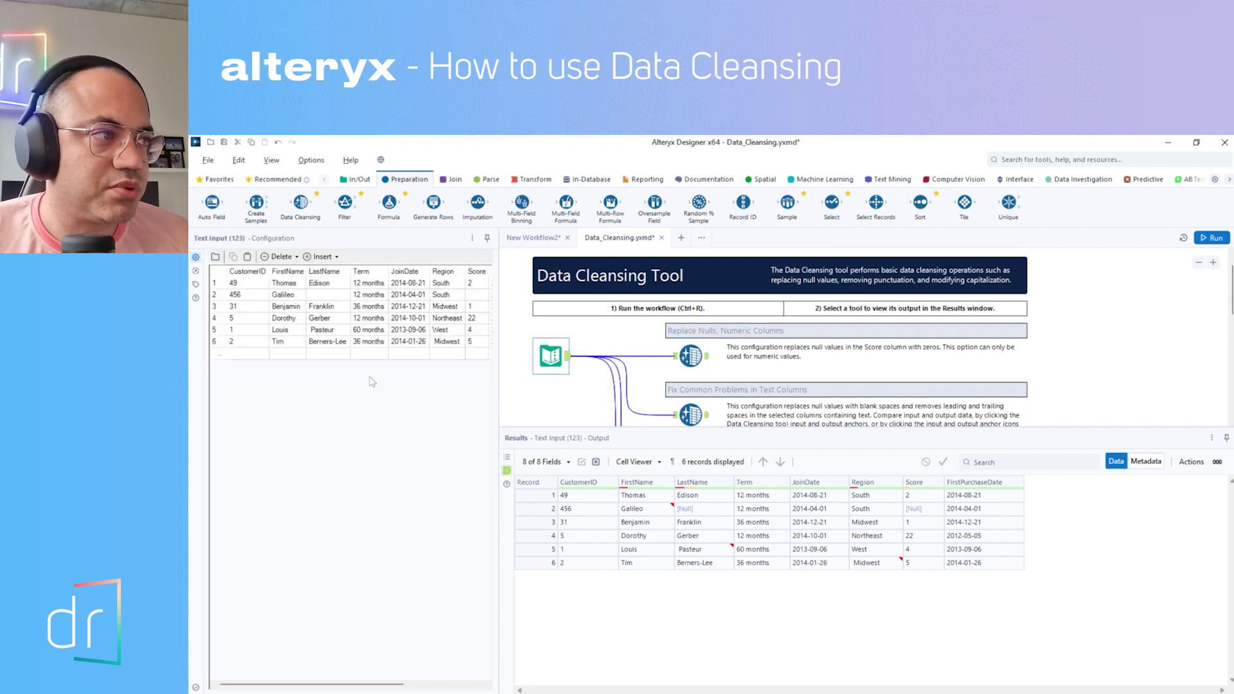
click(257, 356)
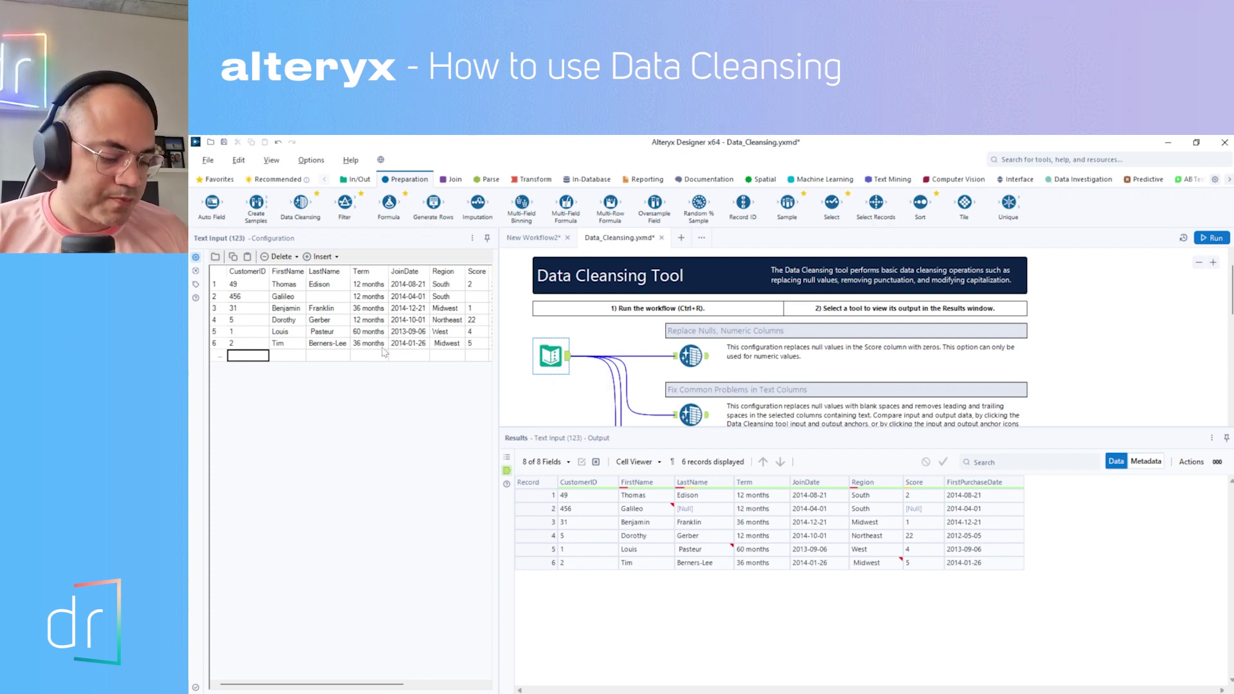
text(nu)
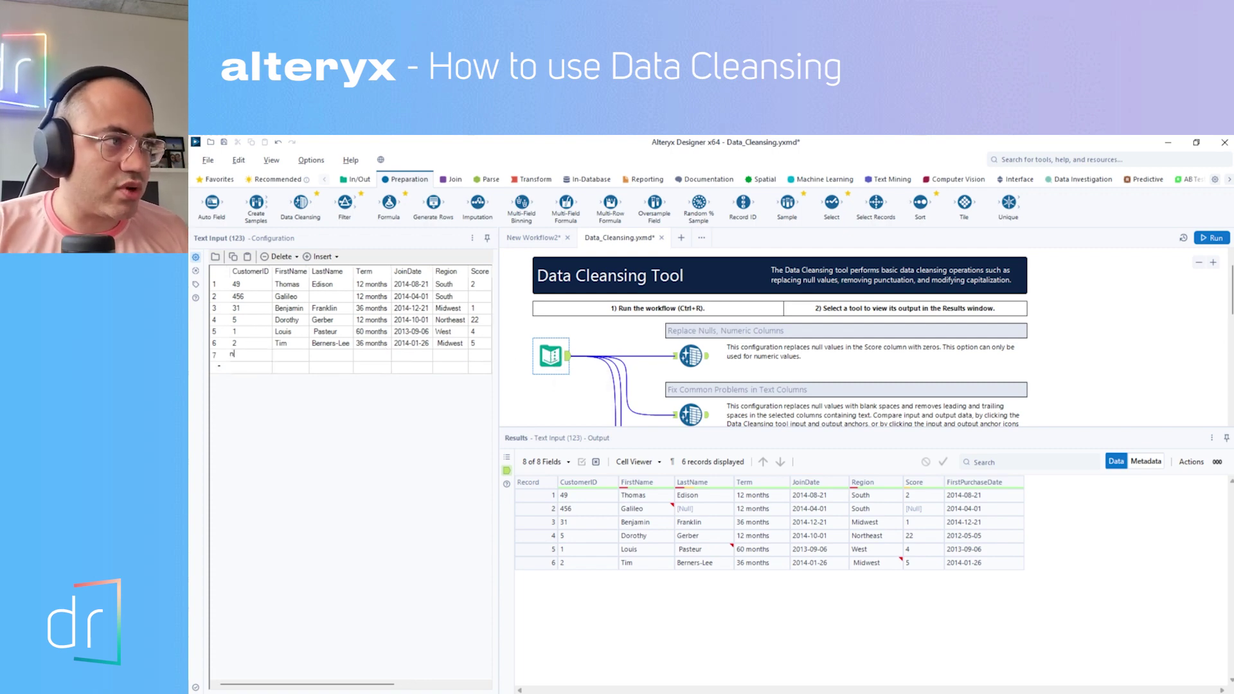
key(Return)
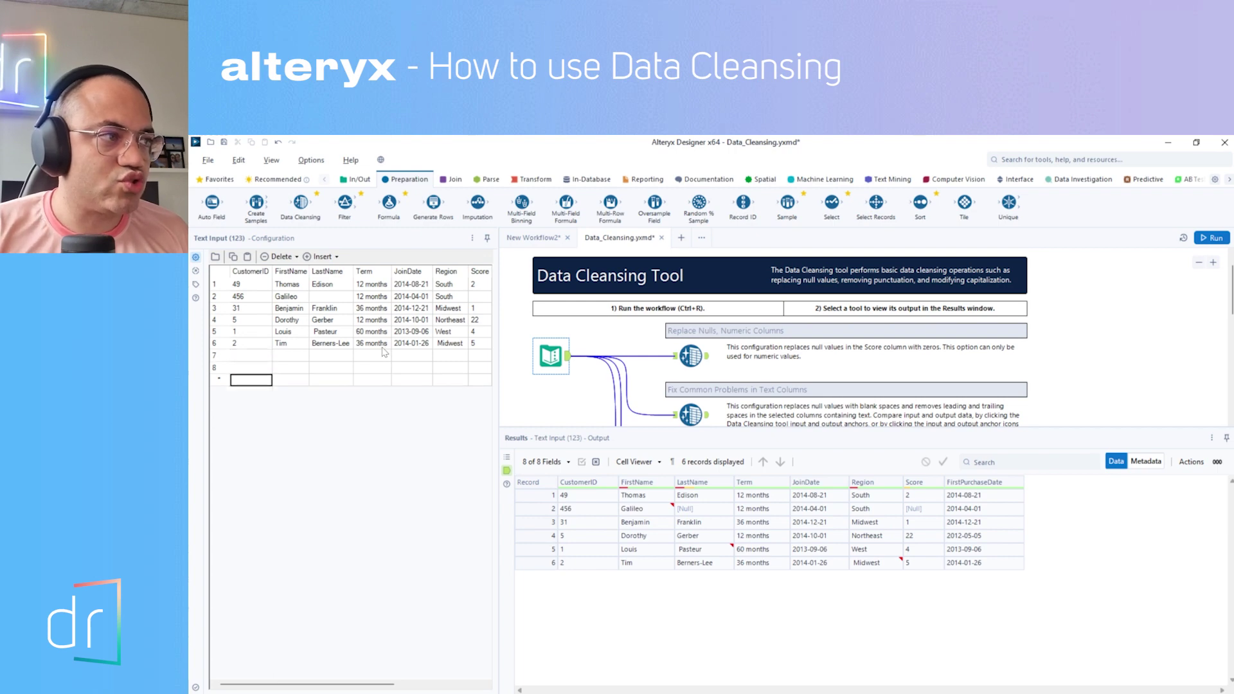
key(Up)
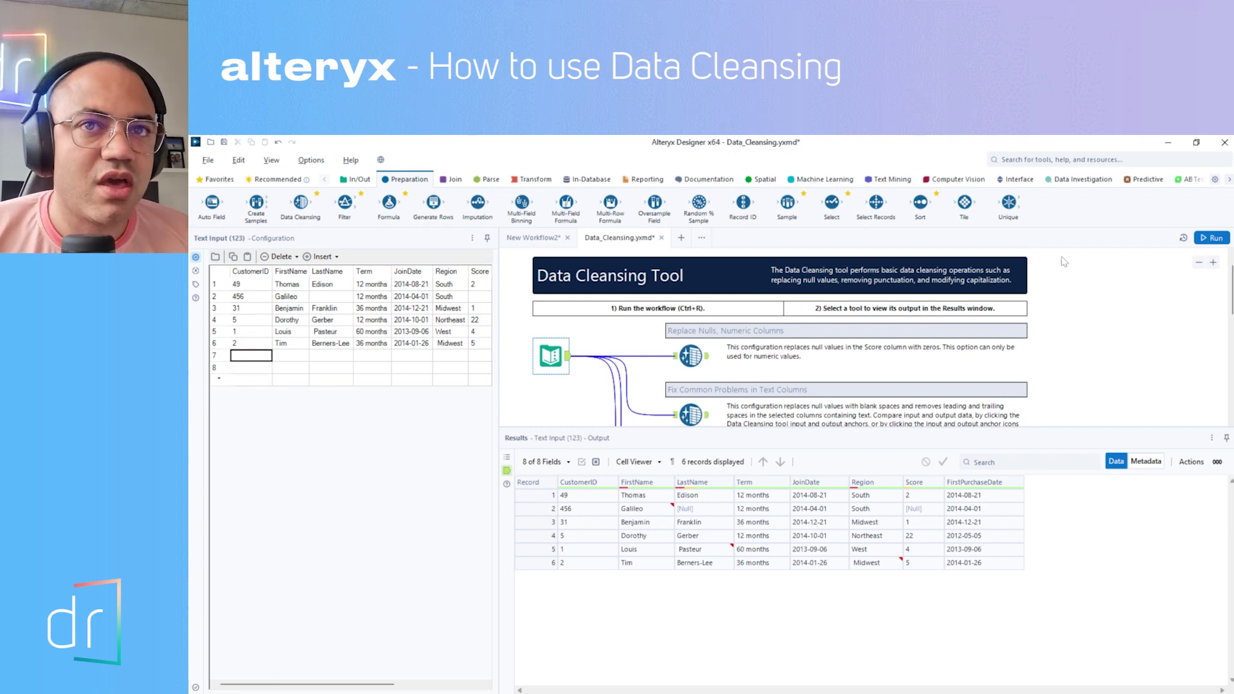
click(1211, 238)
Step: Add an empty Id column after FirstPurchaseDate in the Text Input data and rerun
click(550, 357)
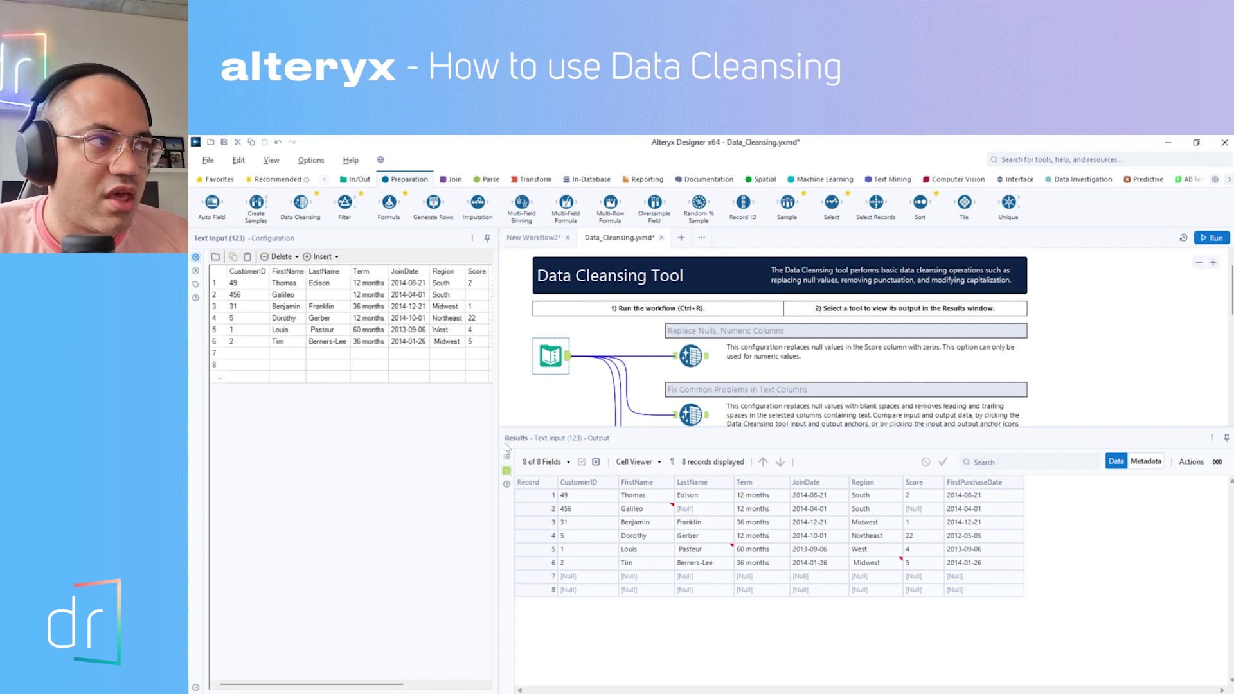
click(411, 285)
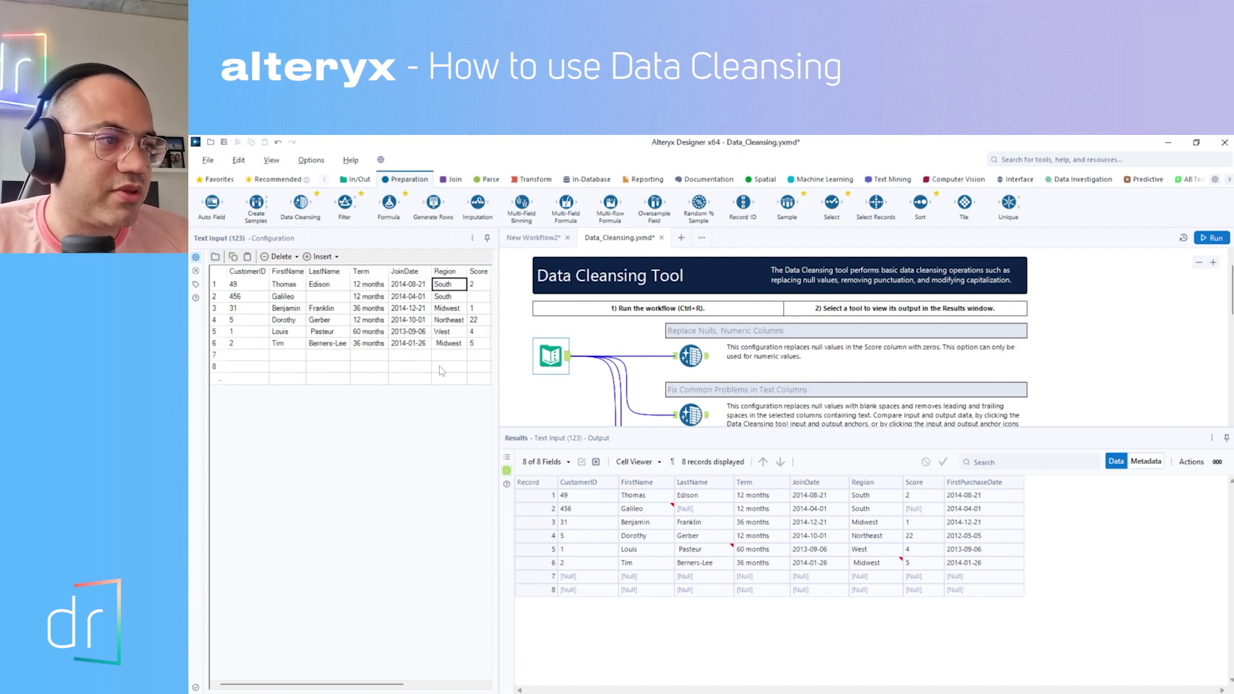
drag(381, 684, 460, 684)
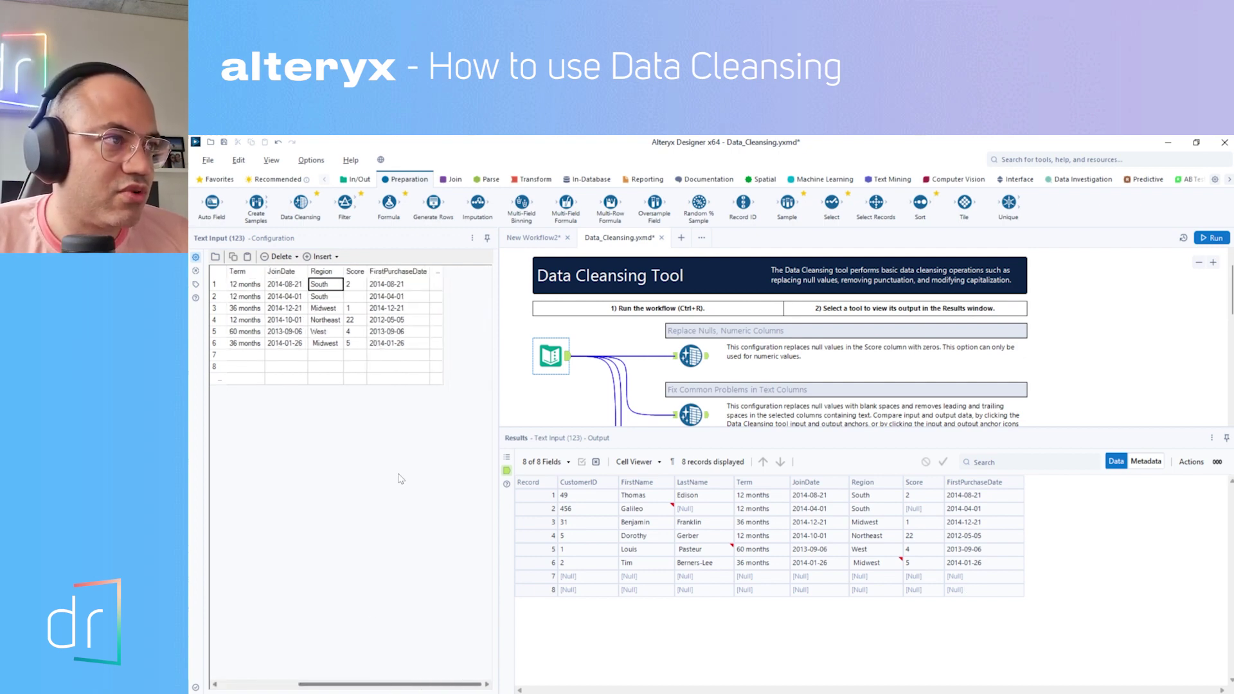
click(390, 287)
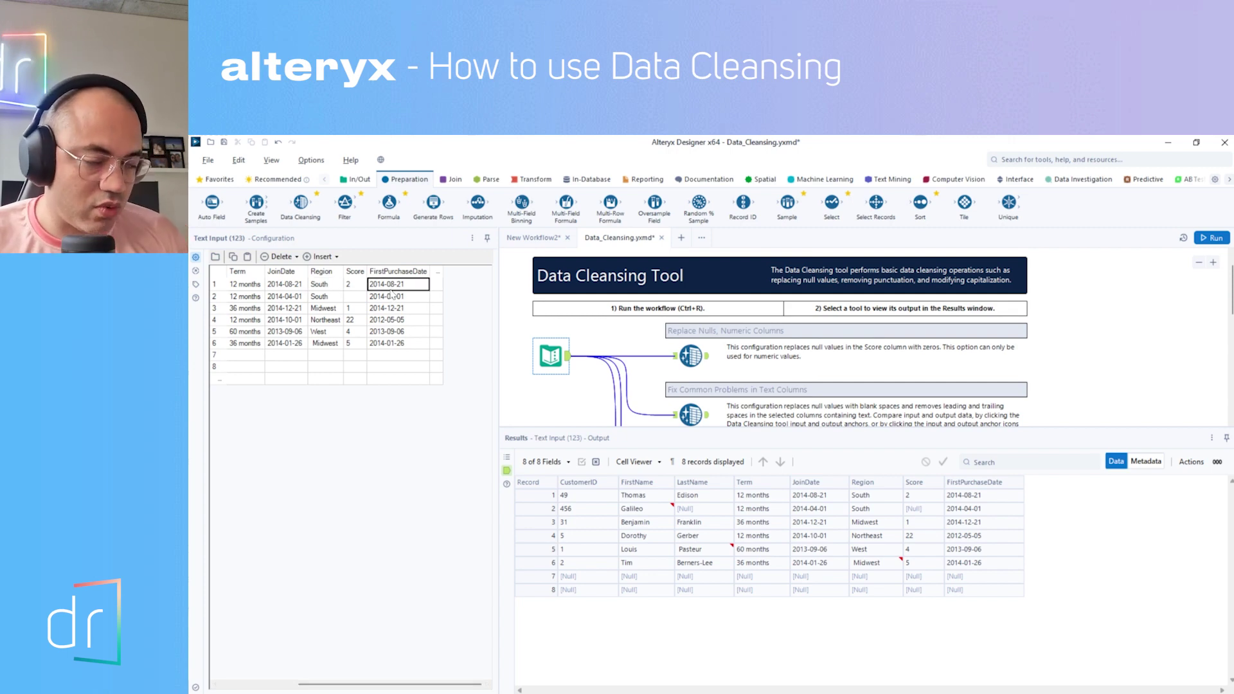
key(Tab)
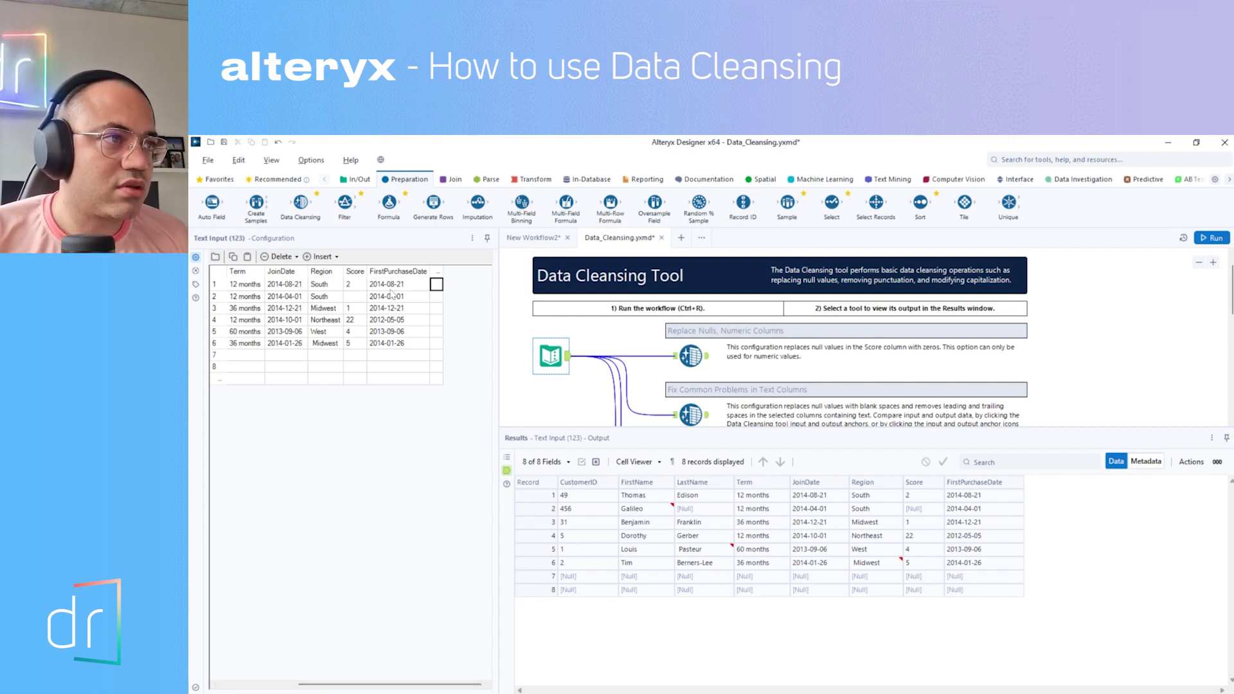
mouse_move(434, 278)
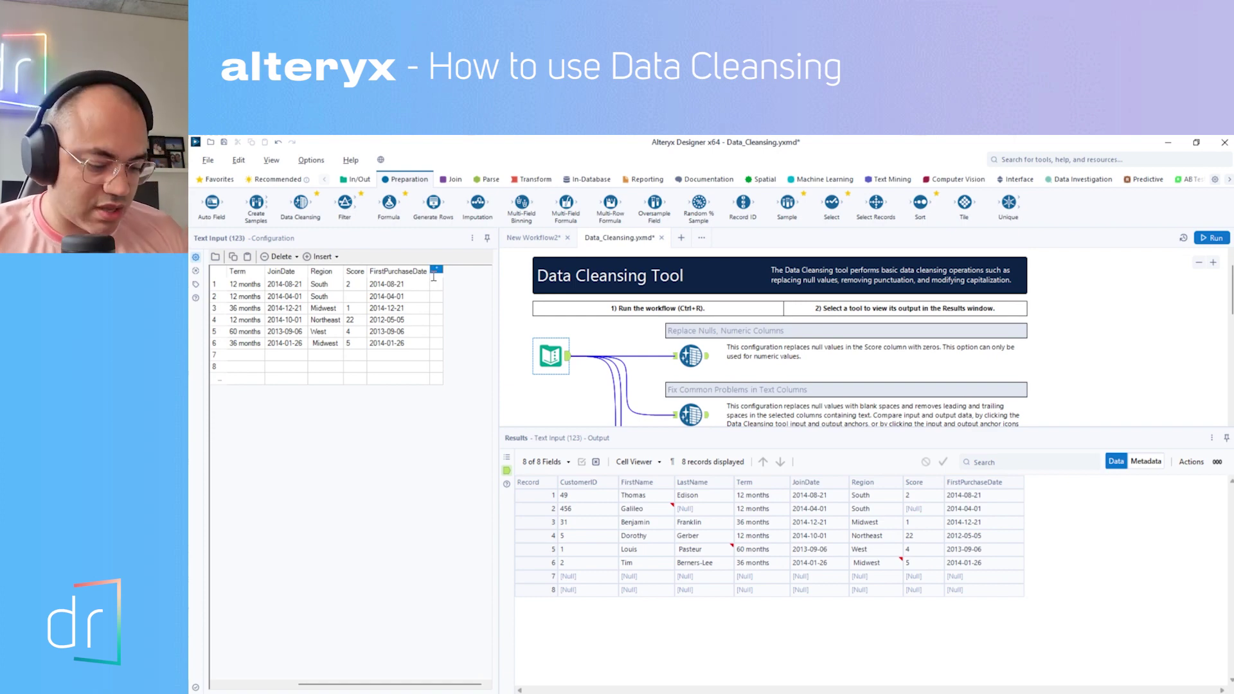
click(435, 270)
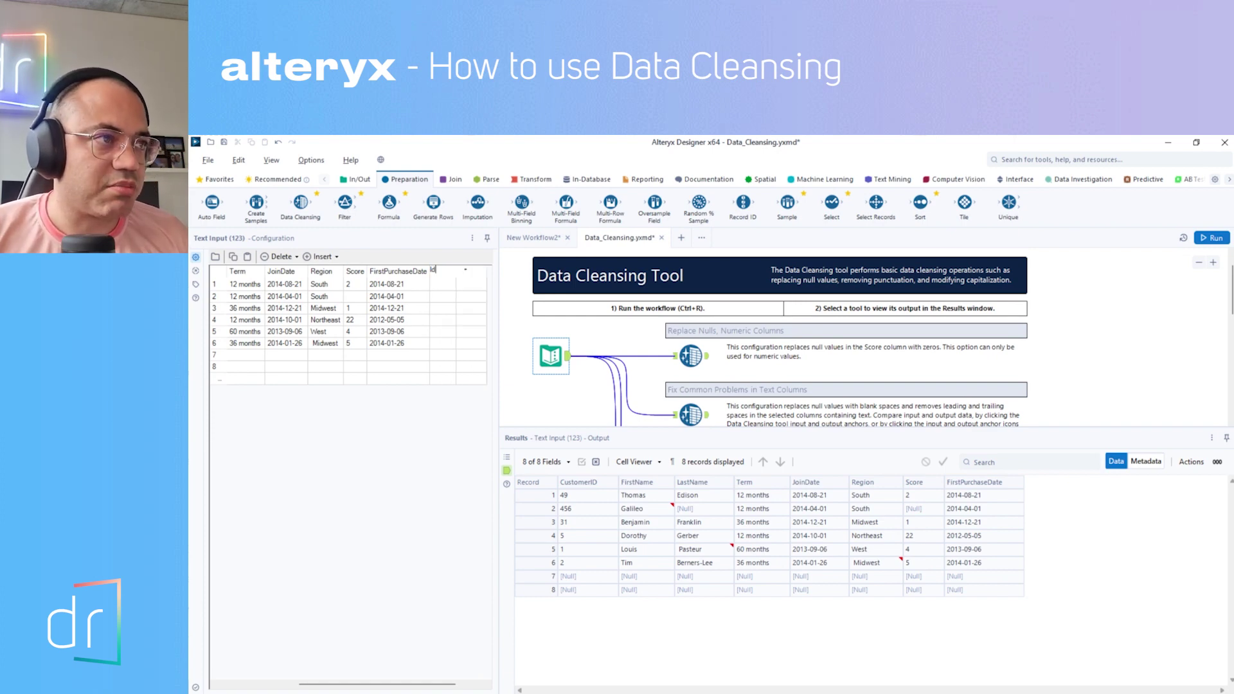
key(Return)
key(Down)
key(Down)
key(Down)
key(Down)
key(Down)
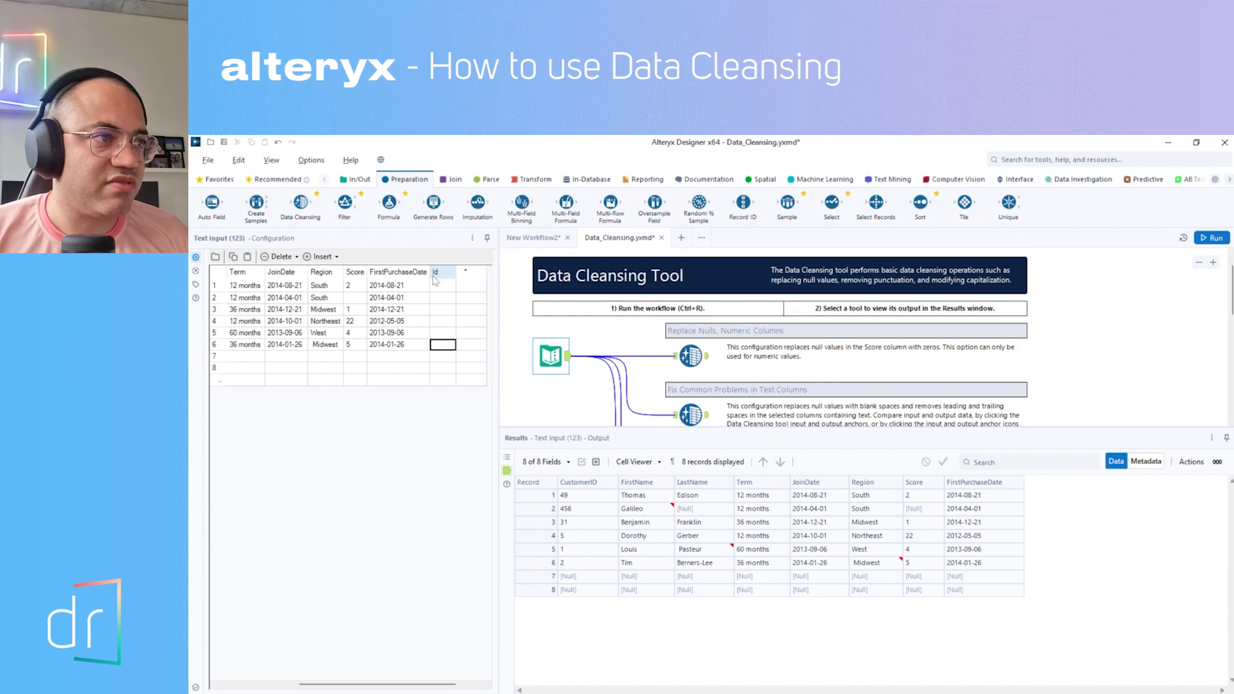
key(Up)
key(Up)
key(Up)
key(Up)
key(Up)
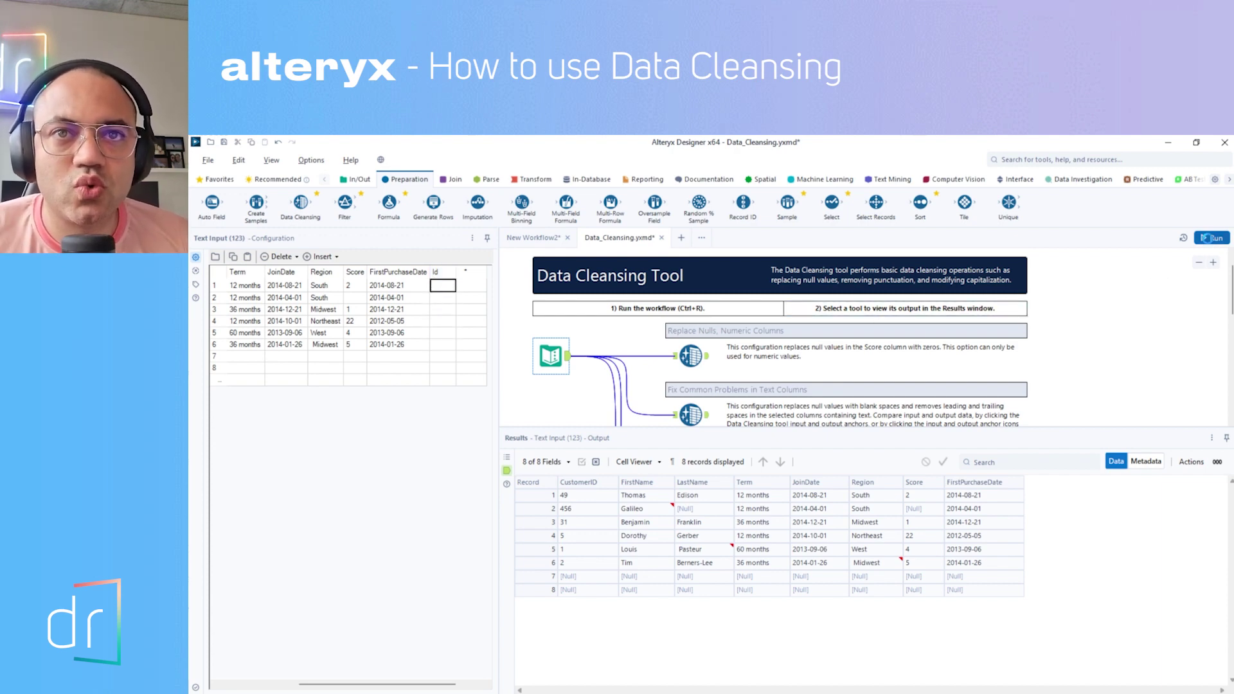
click(1206, 239)
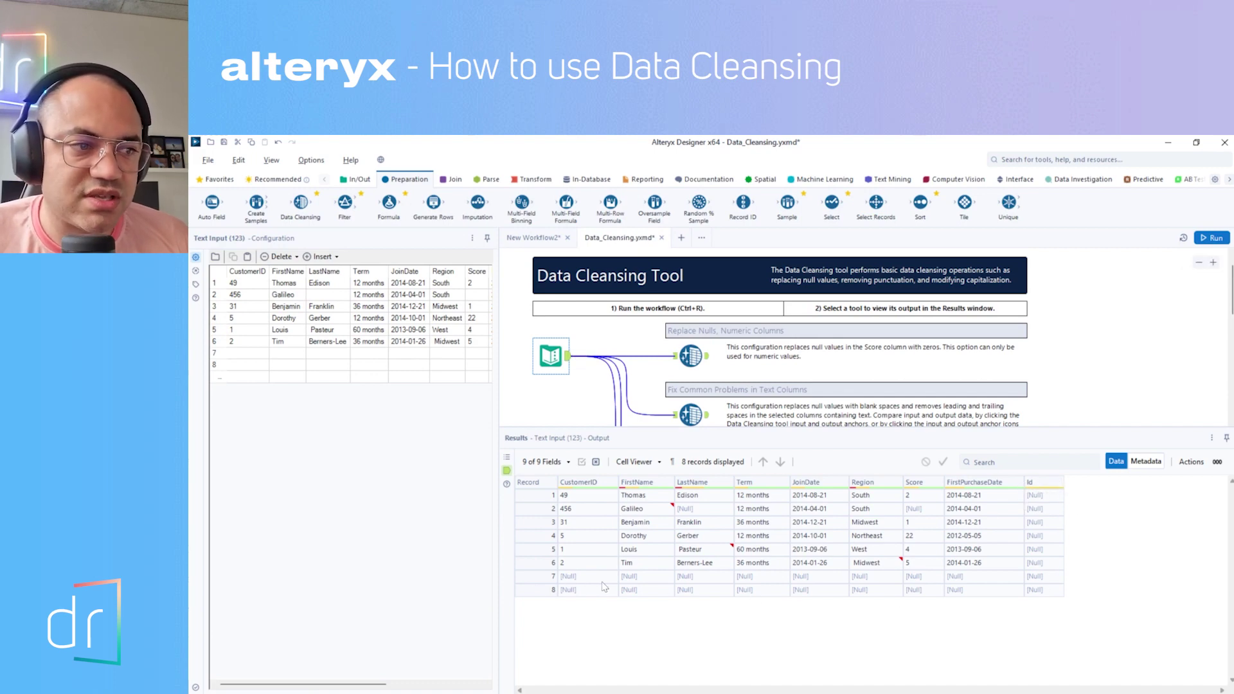
Step: Inspect the all-null records 7 and 8, then select the Replace Nulls cleansing tool
click(540, 590)
click(544, 577)
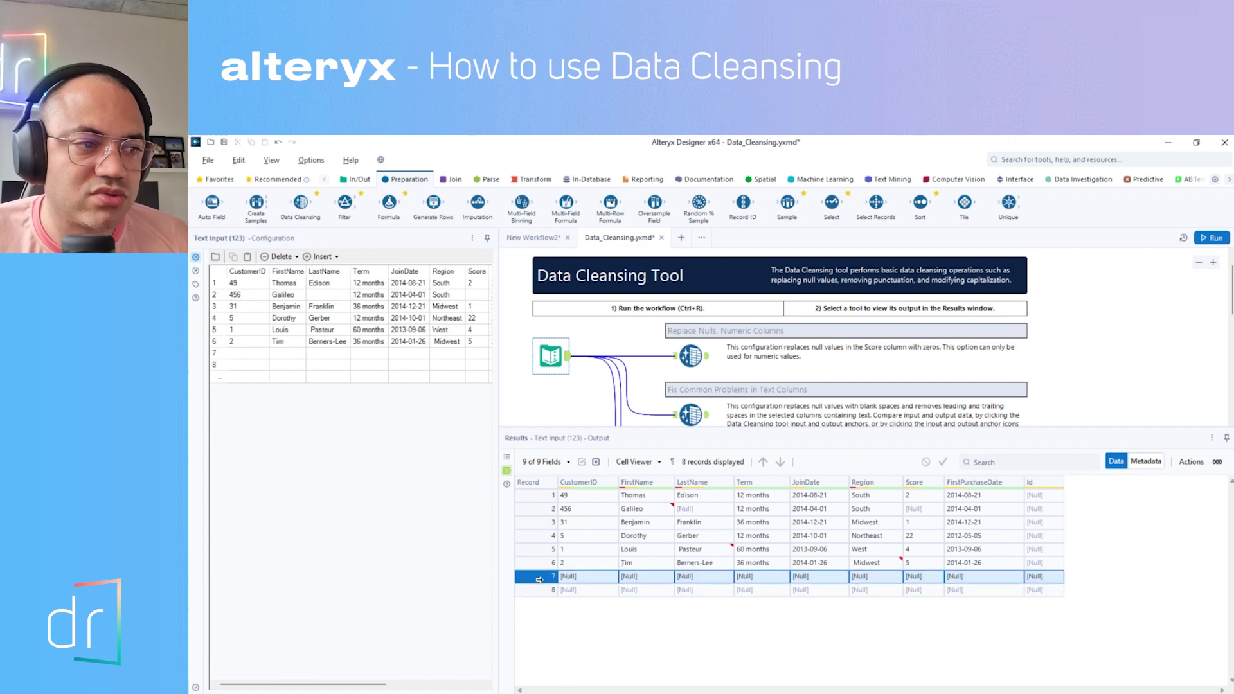
click(545, 588)
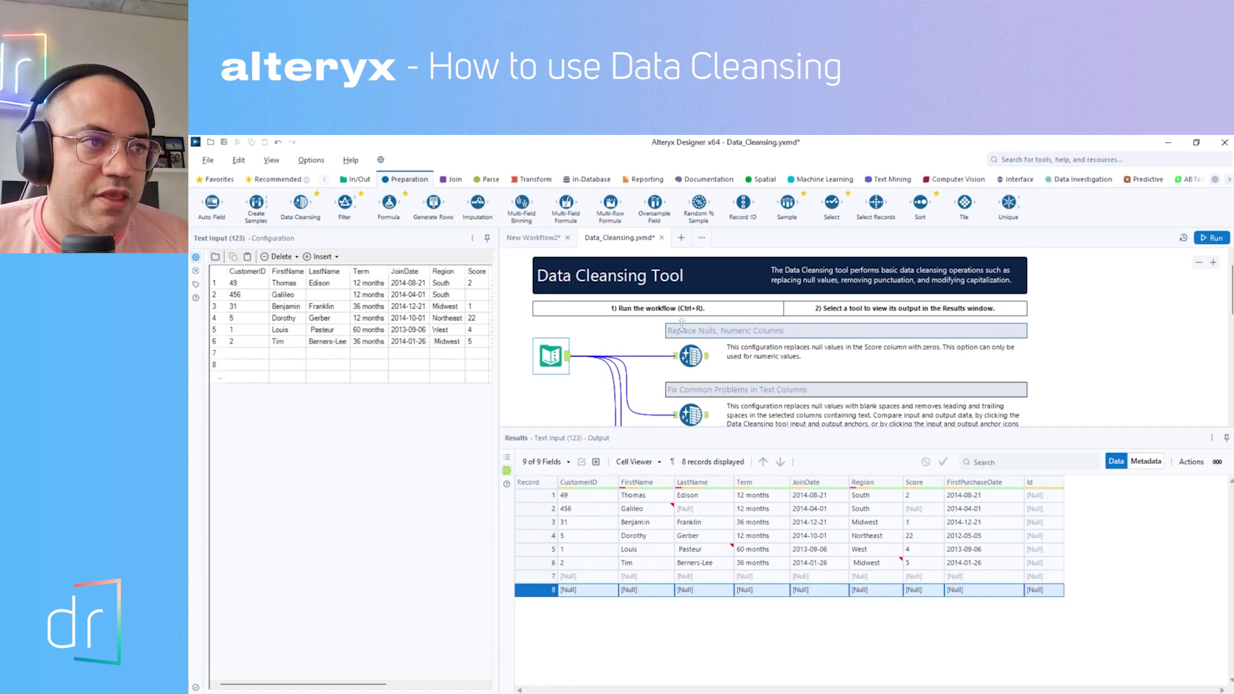
click(692, 361)
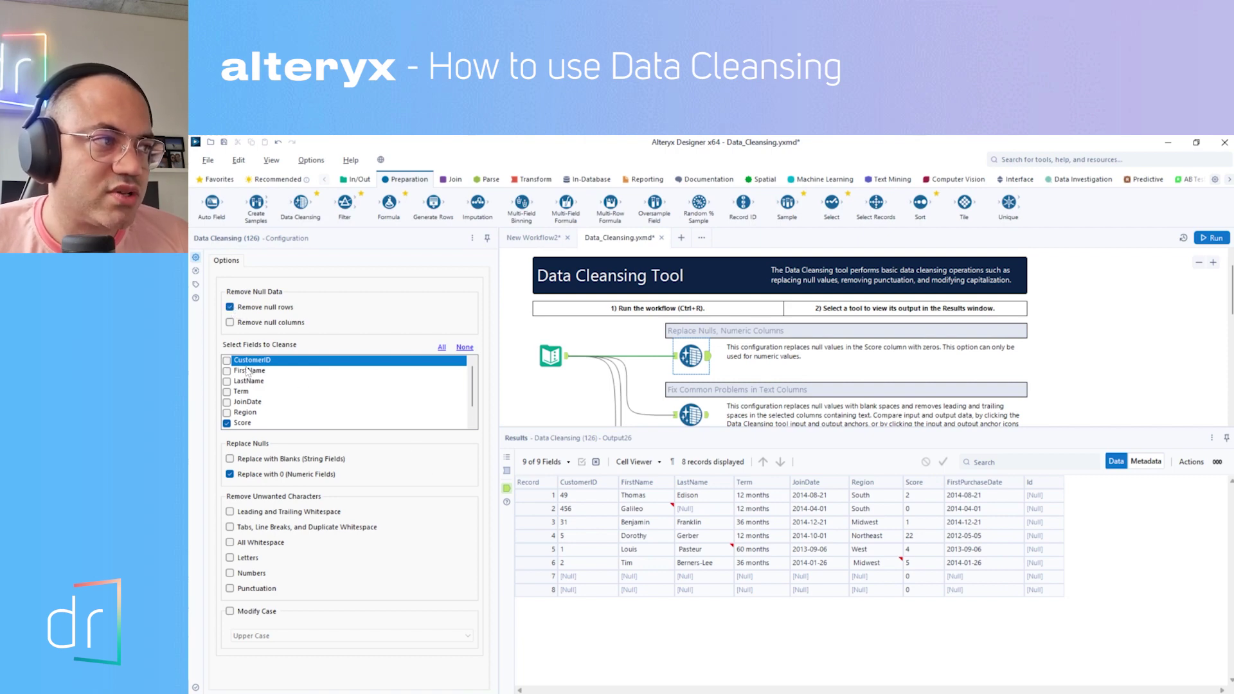
Step: Stop cleansing Score and replacing nulls with 0, then run the workflow
click(227, 424)
click(230, 474)
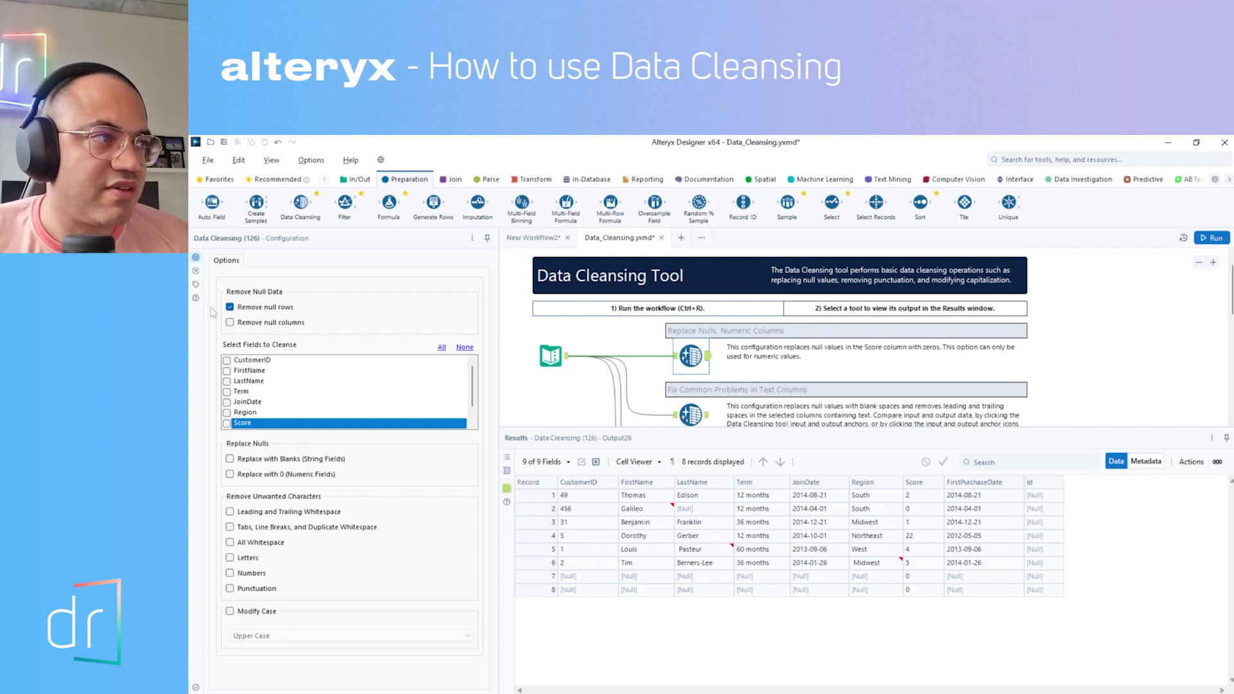
click(1215, 238)
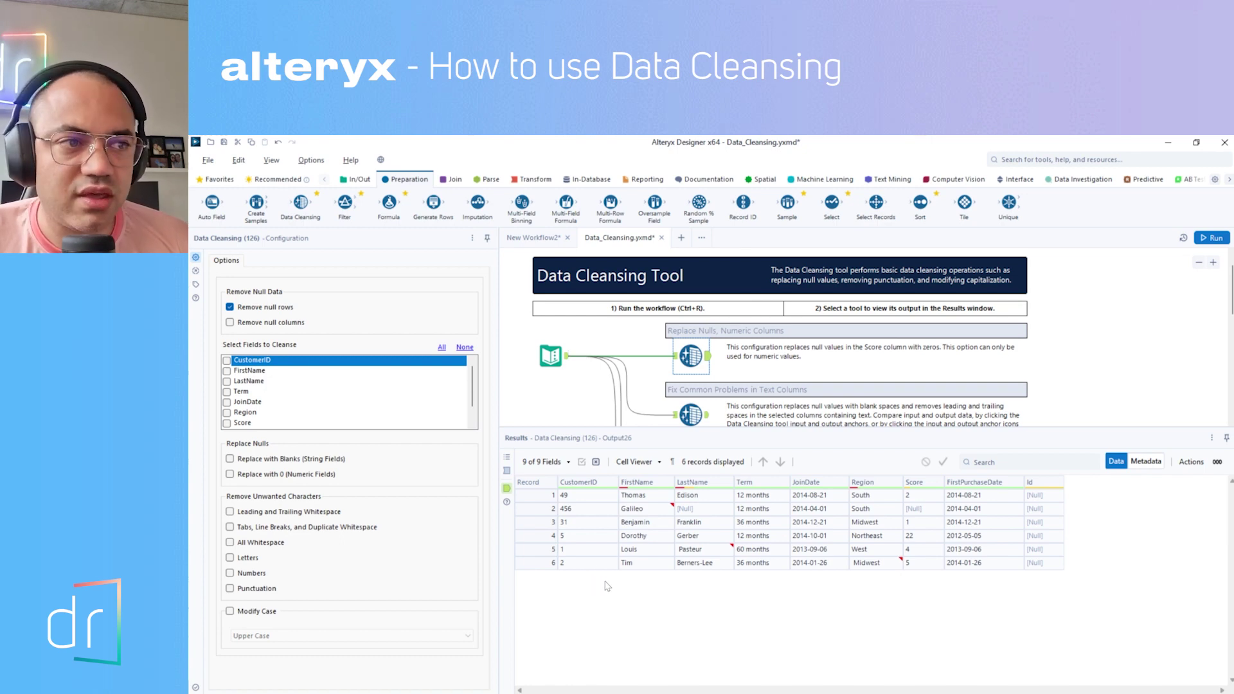
Step: Enable removal of null columns, rerun, and view the tool's 8-record input
click(231, 324)
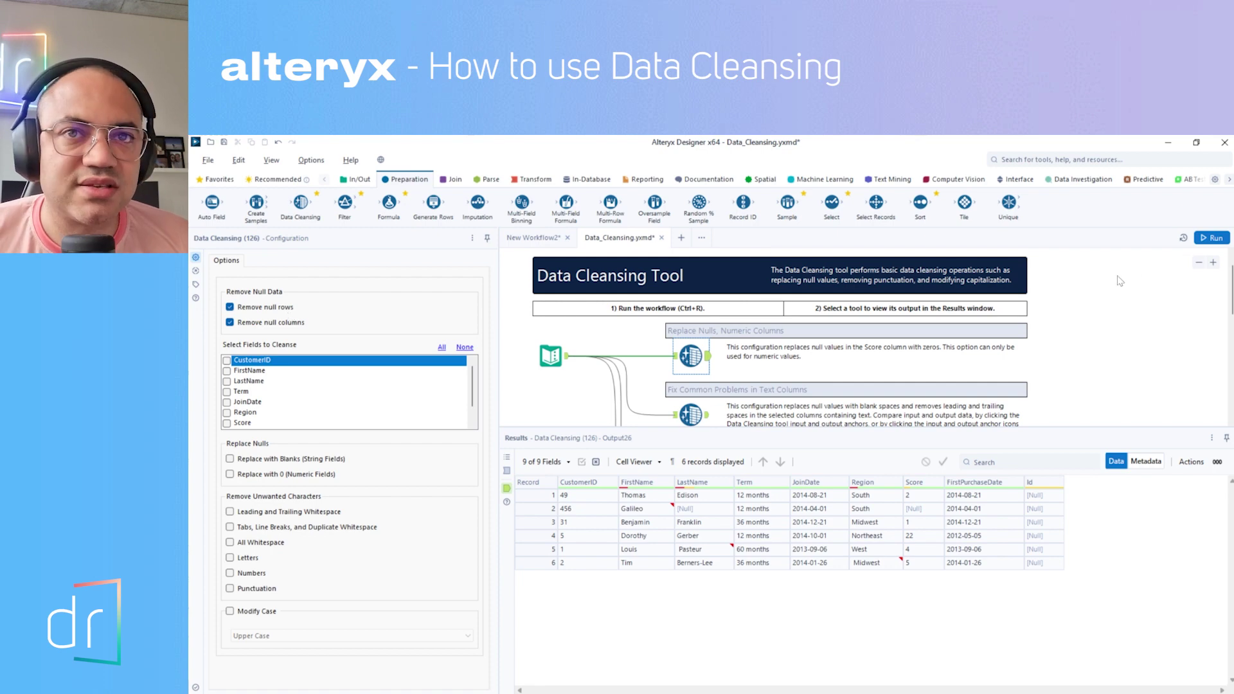
click(1210, 239)
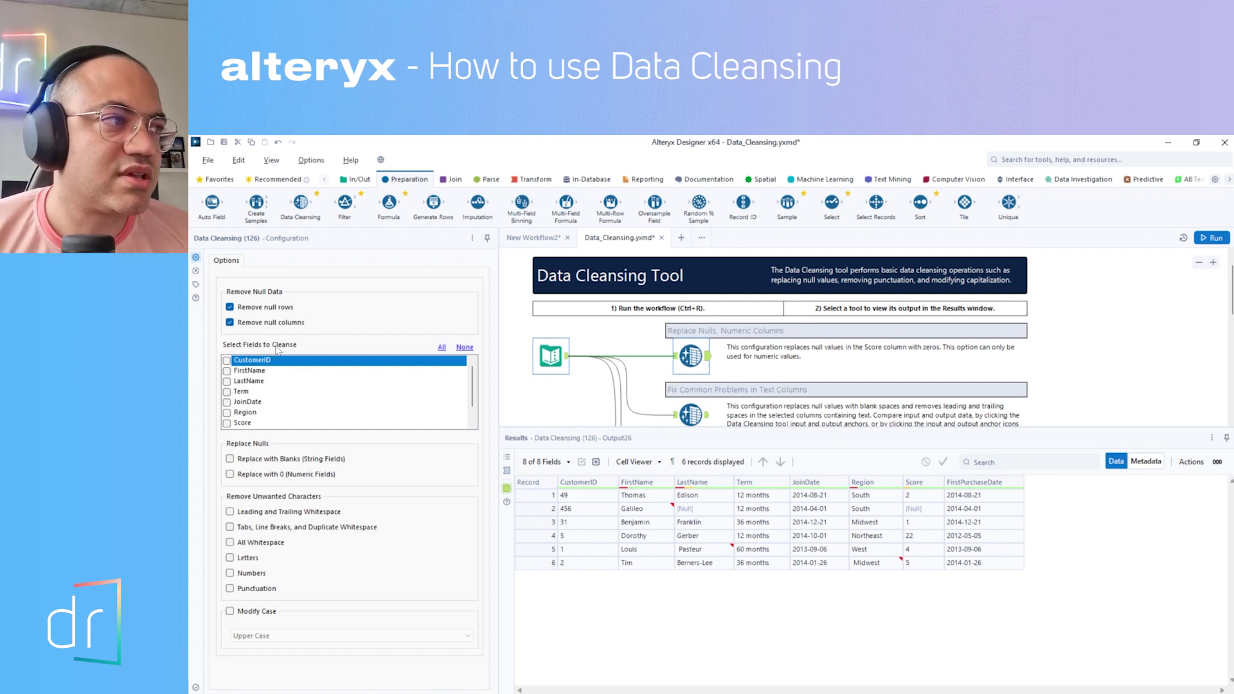
scroll(266, 385, down, 1)
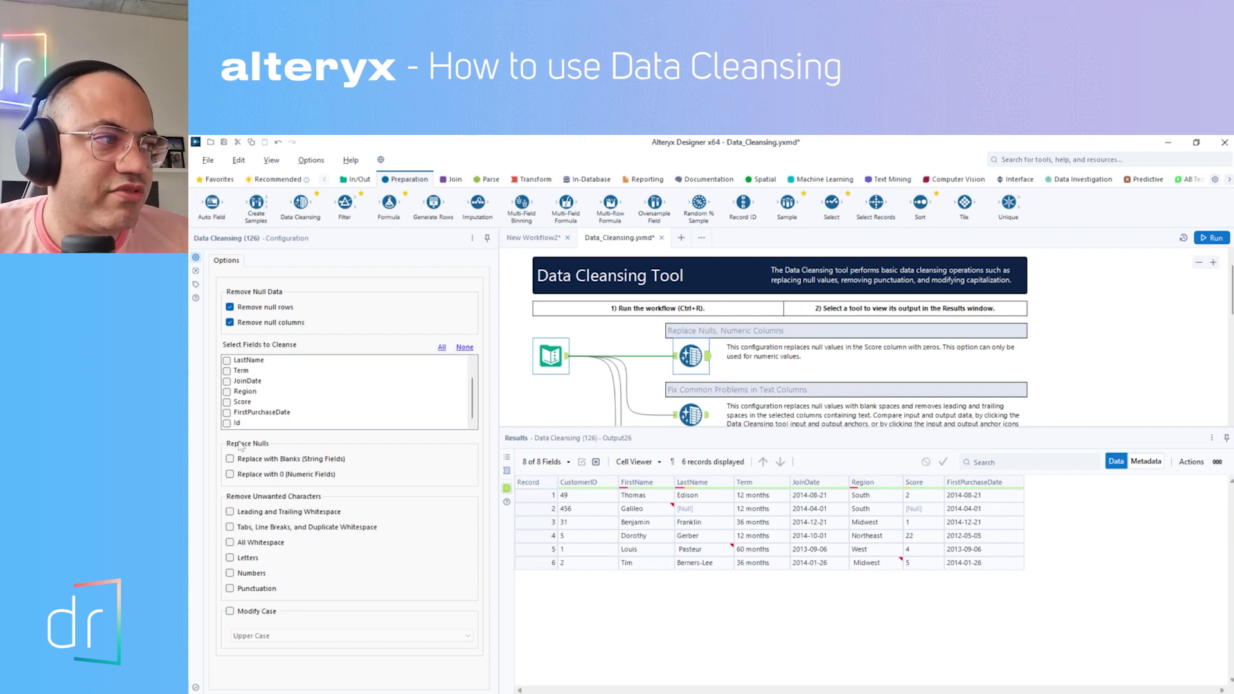
scroll(264, 399, up, 1)
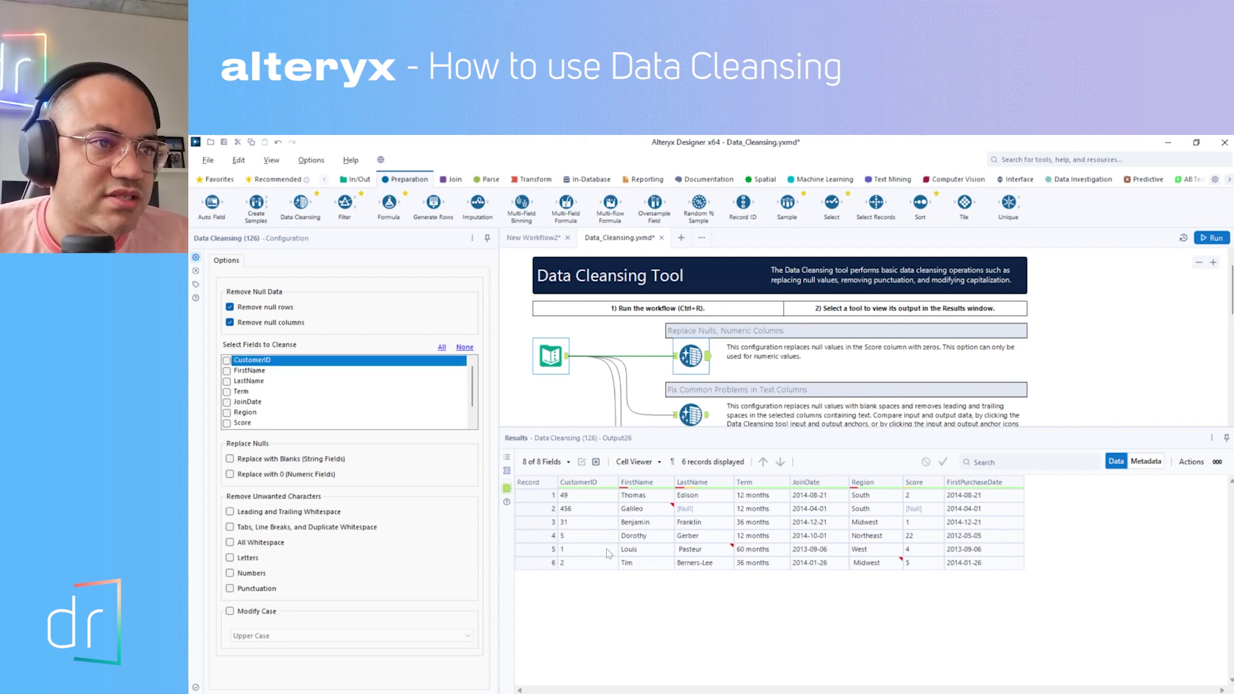
click(676, 356)
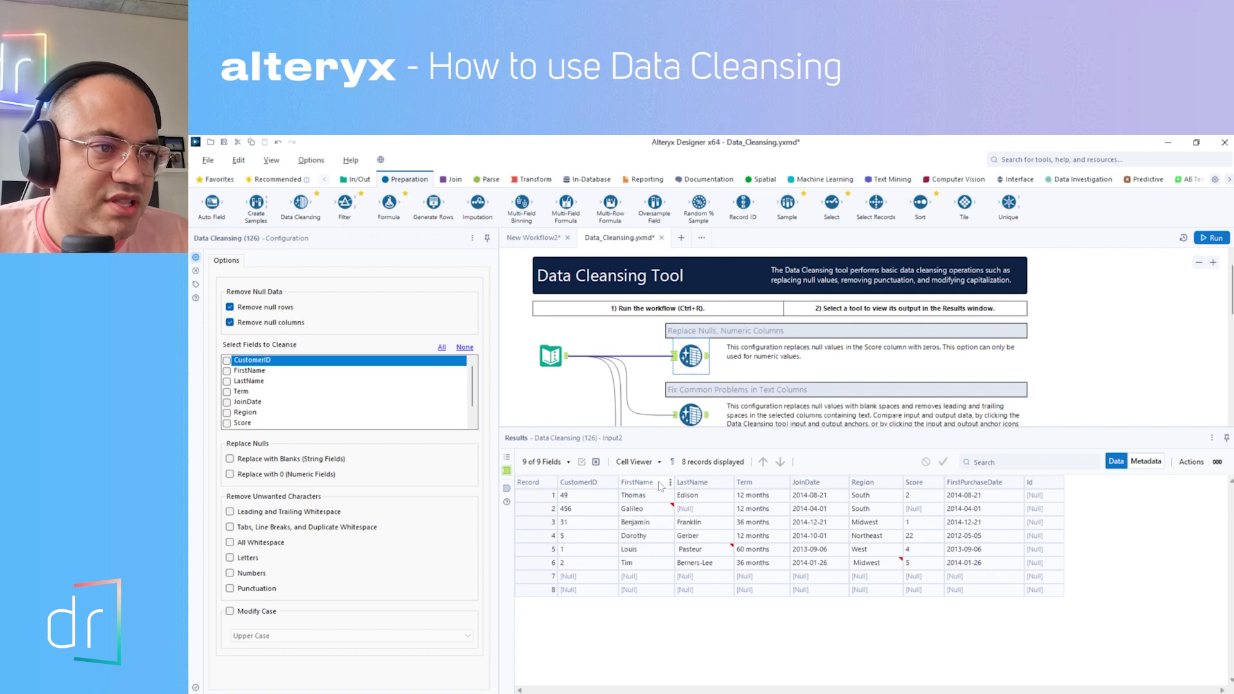
mouse_move(652, 516)
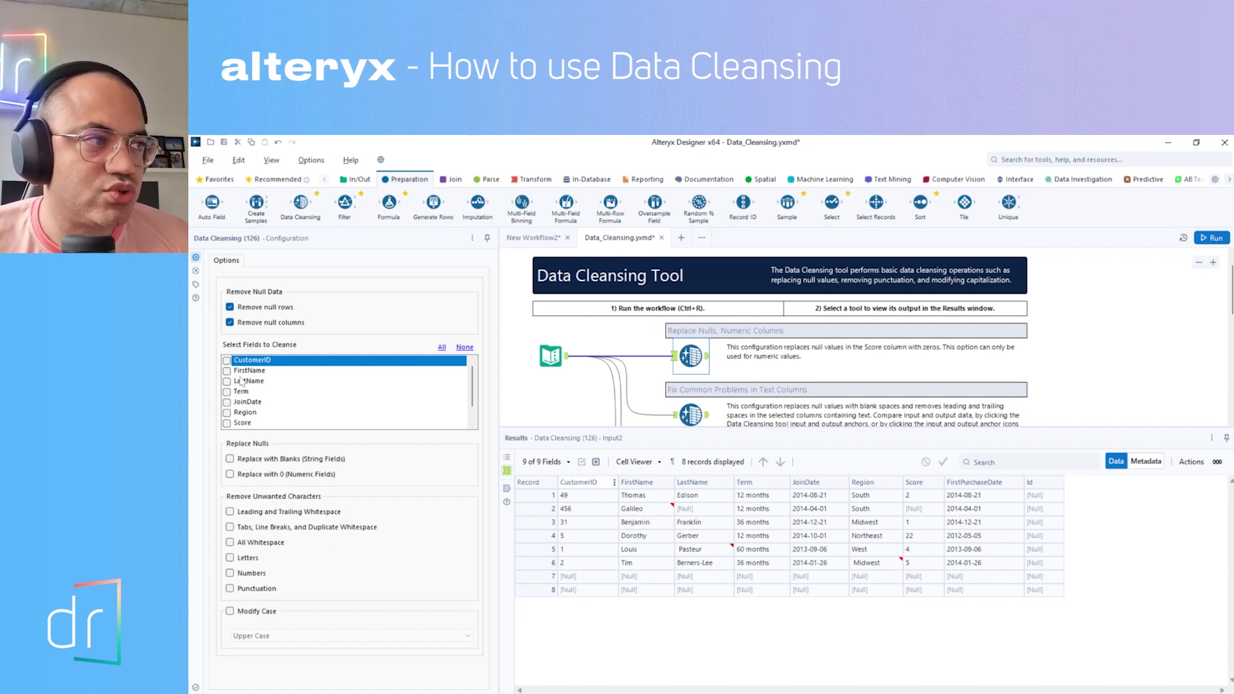
Step: Trim leading and trailing whitespace from FirstName, LastName and Region, rerun, then also select Term
mouse_move(655, 509)
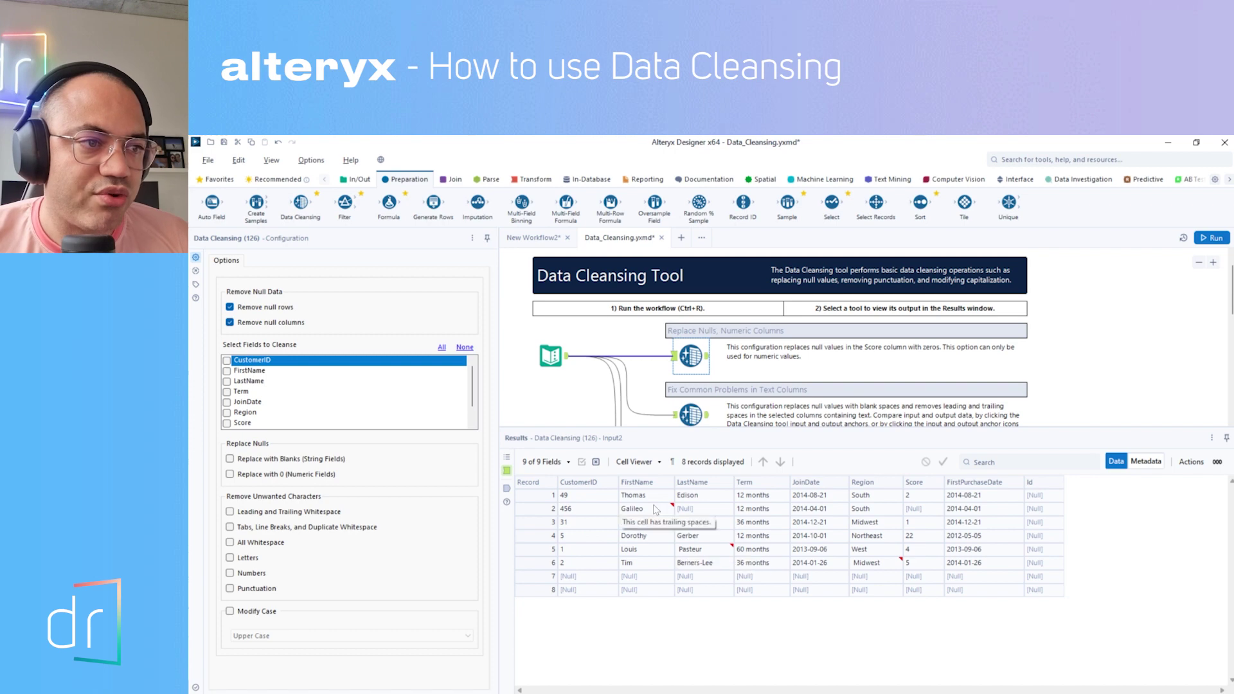
click(235, 375)
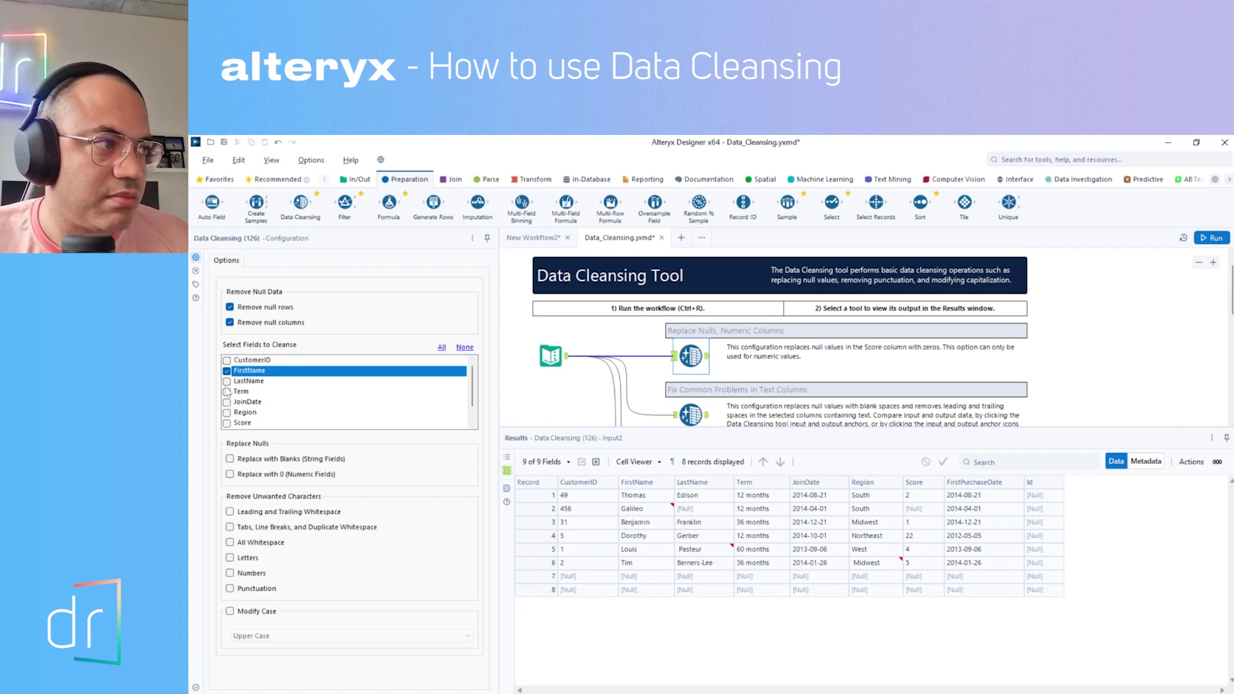
click(226, 381)
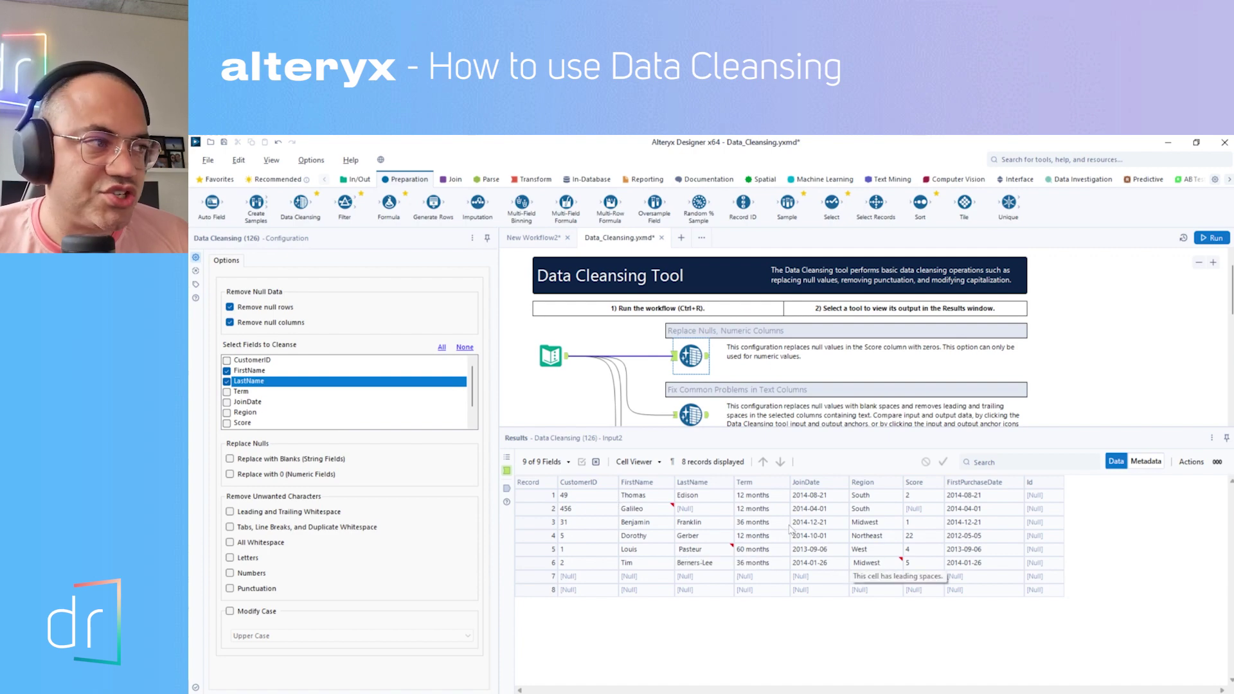
click(256, 415)
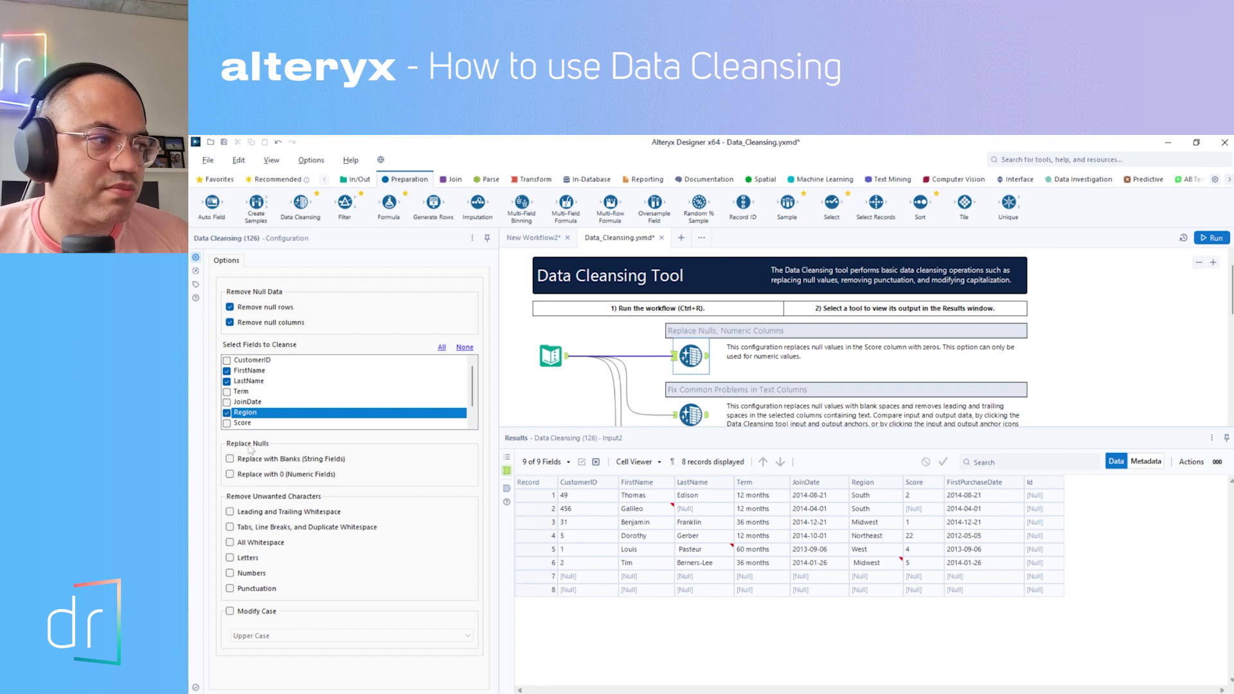
click(230, 512)
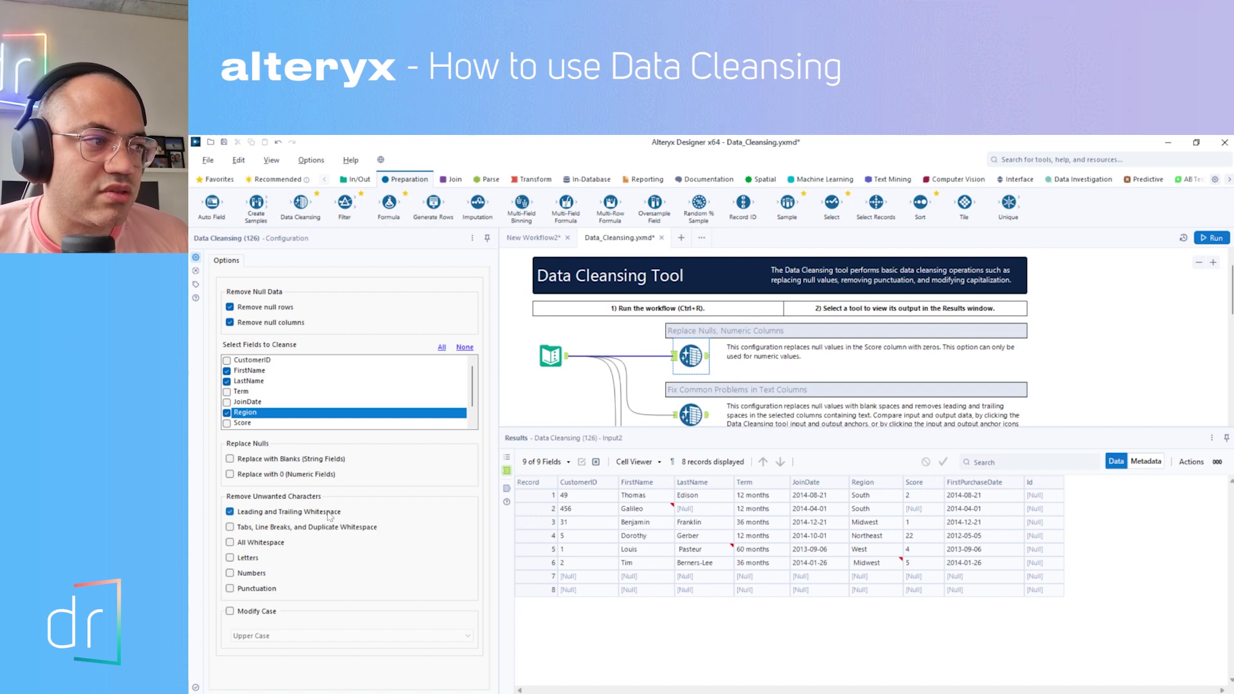
click(1211, 237)
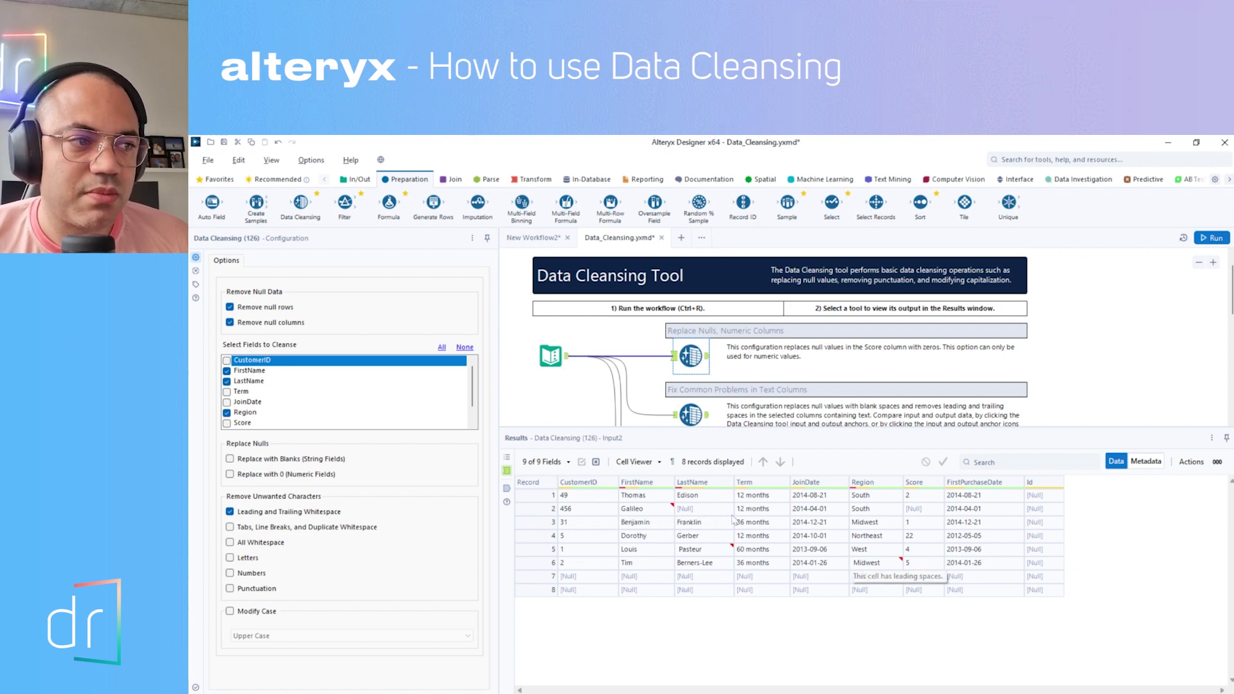
click(507, 488)
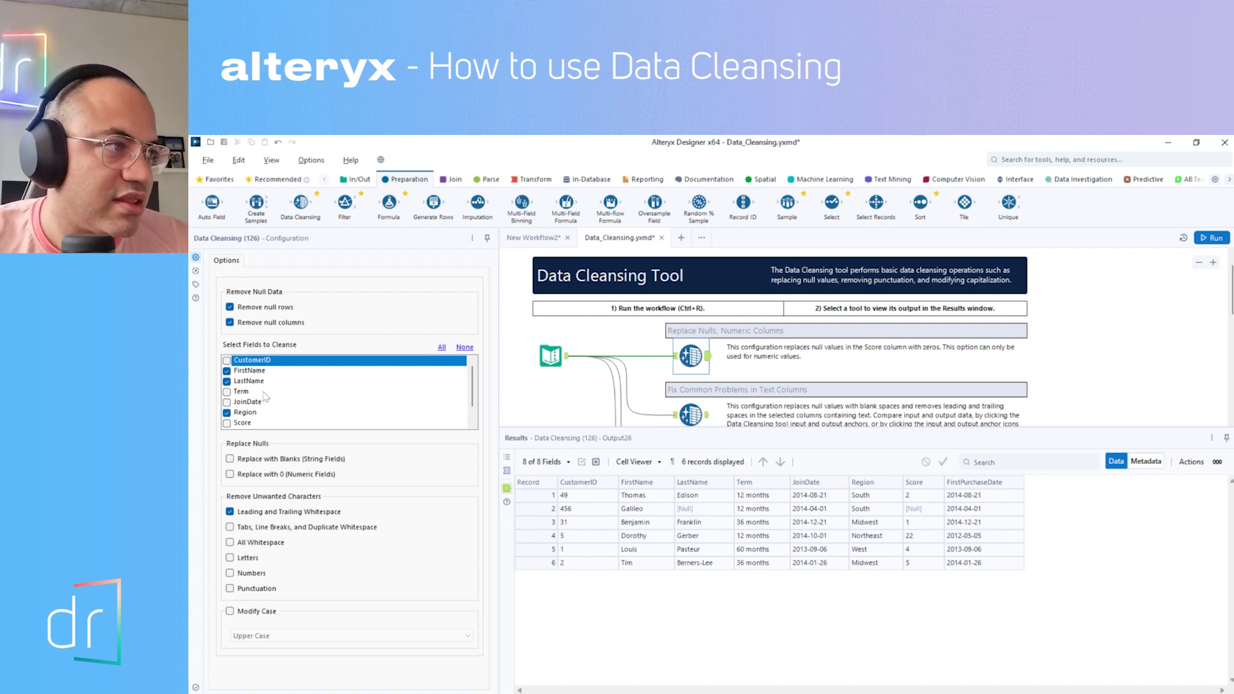
click(228, 392)
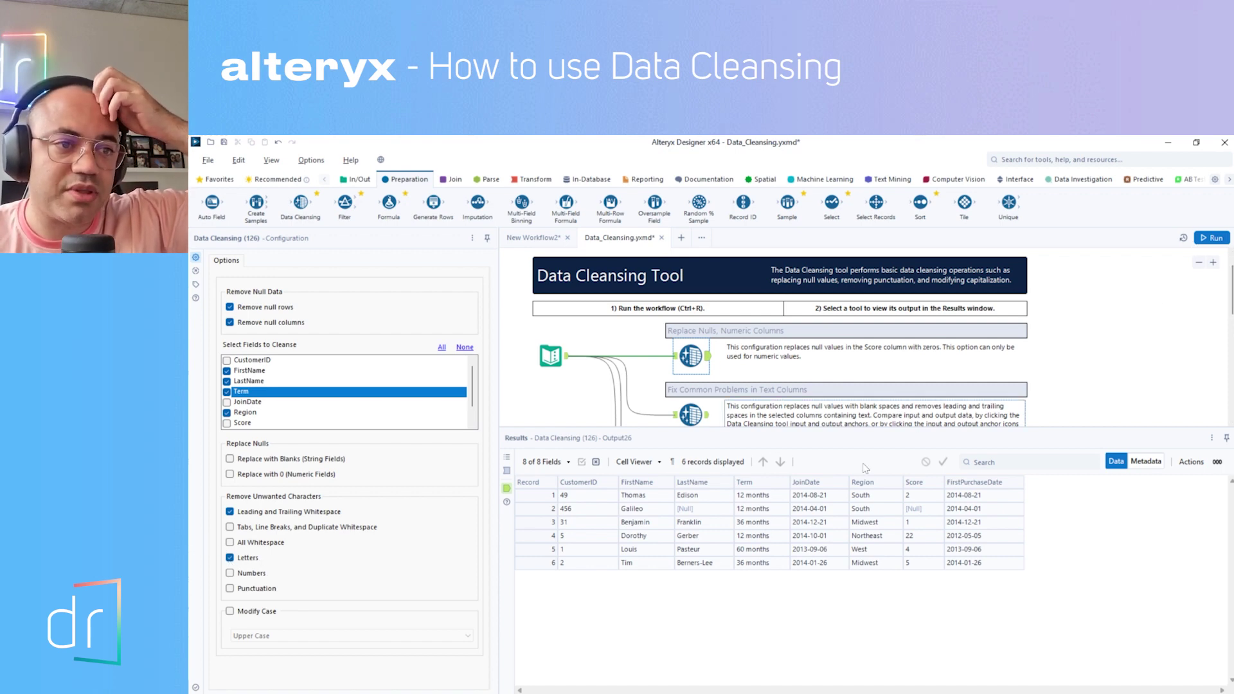
Step: Run with letter removal, check the numbers-only Term output, then exclude Term and rerun
click(1210, 238)
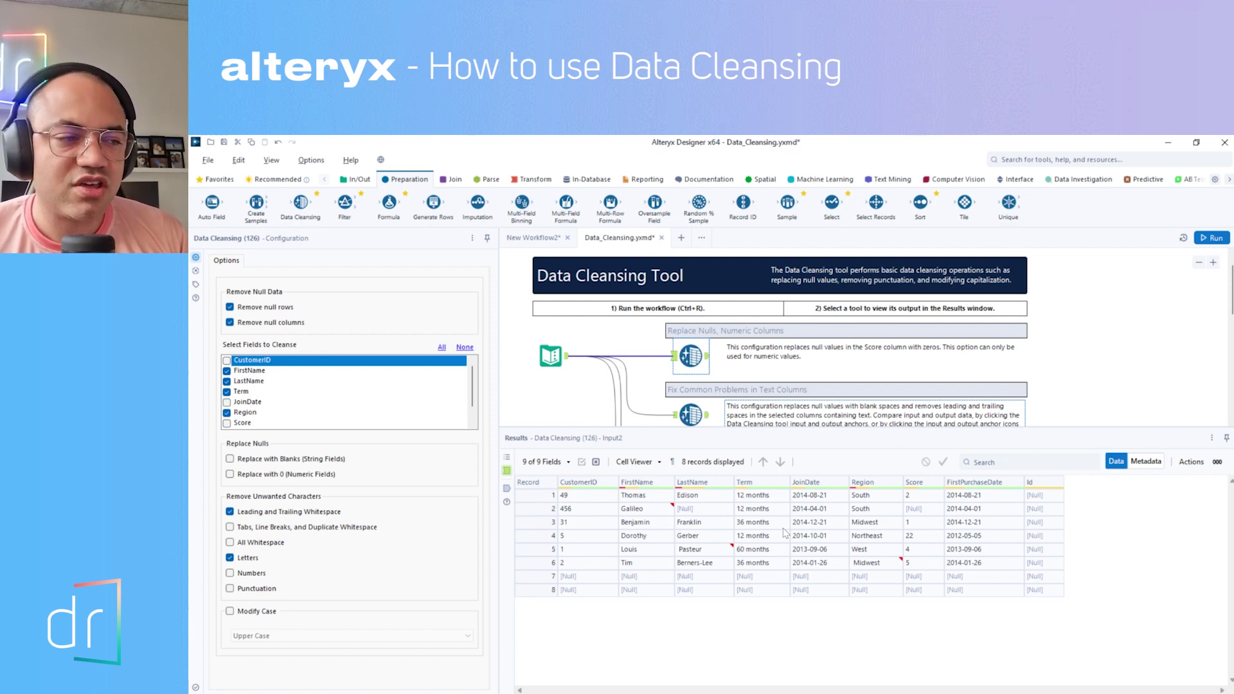
click(506, 488)
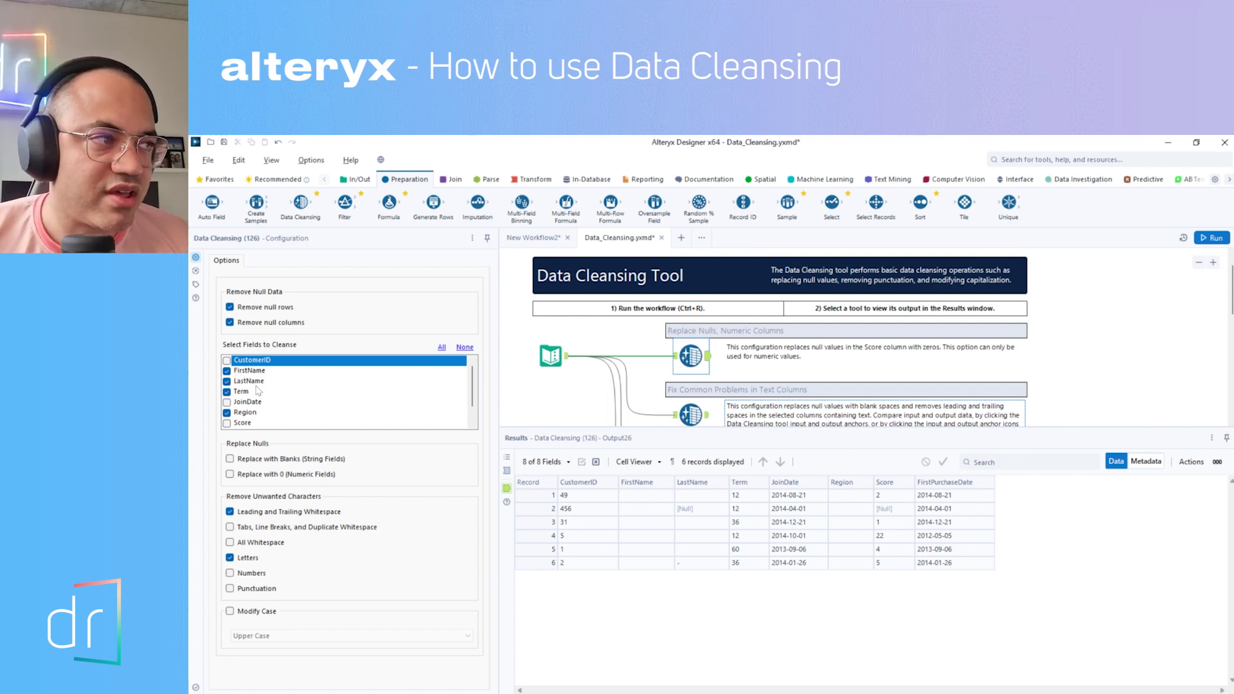
click(234, 392)
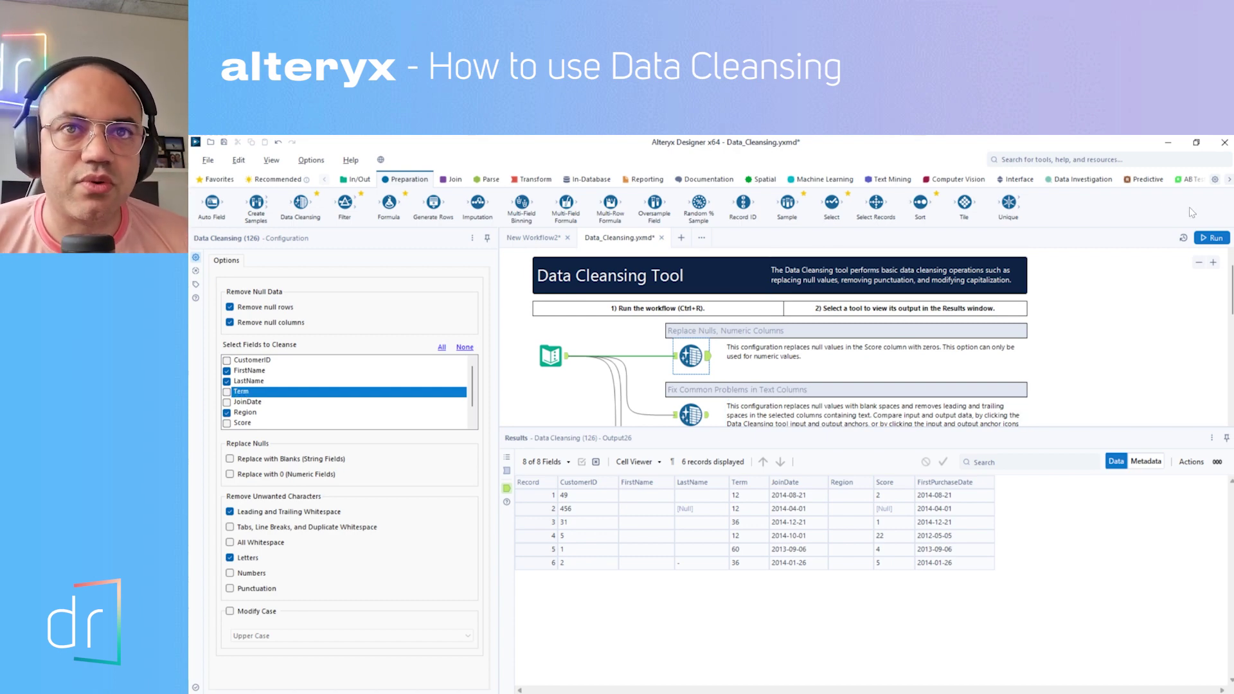
click(1207, 239)
Step: Turn off letter removal in the first cleansing tool, rerun, and check its restored output
click(702, 361)
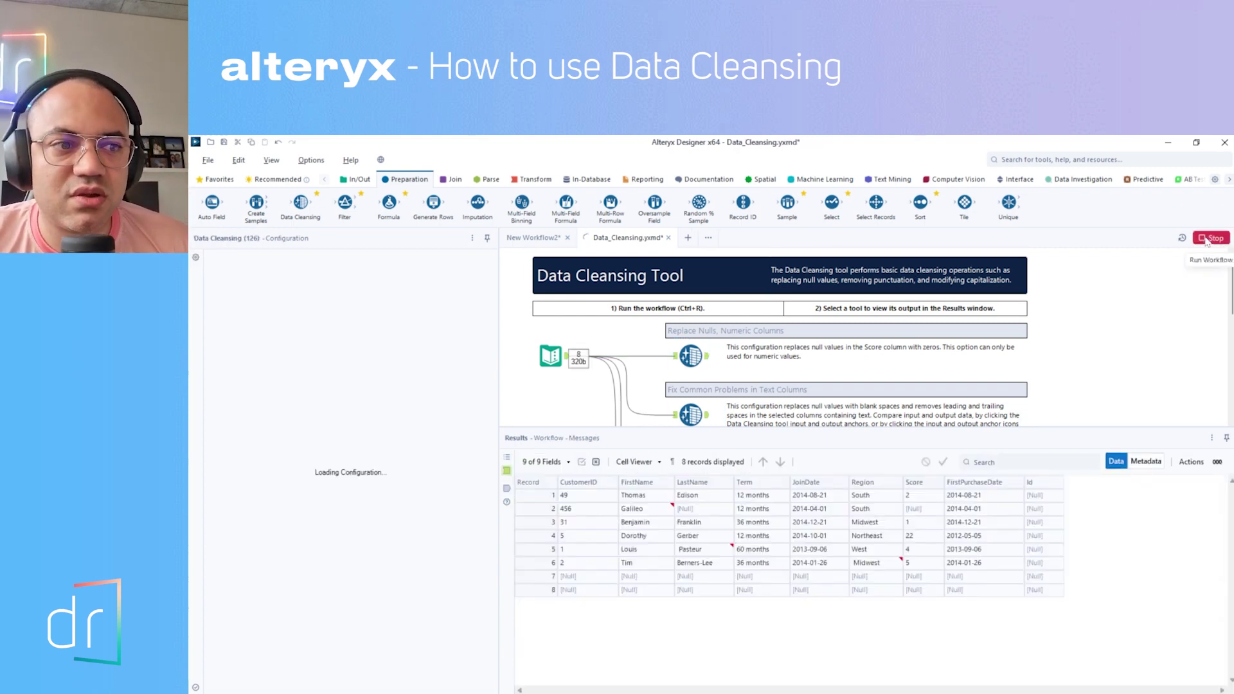
click(706, 357)
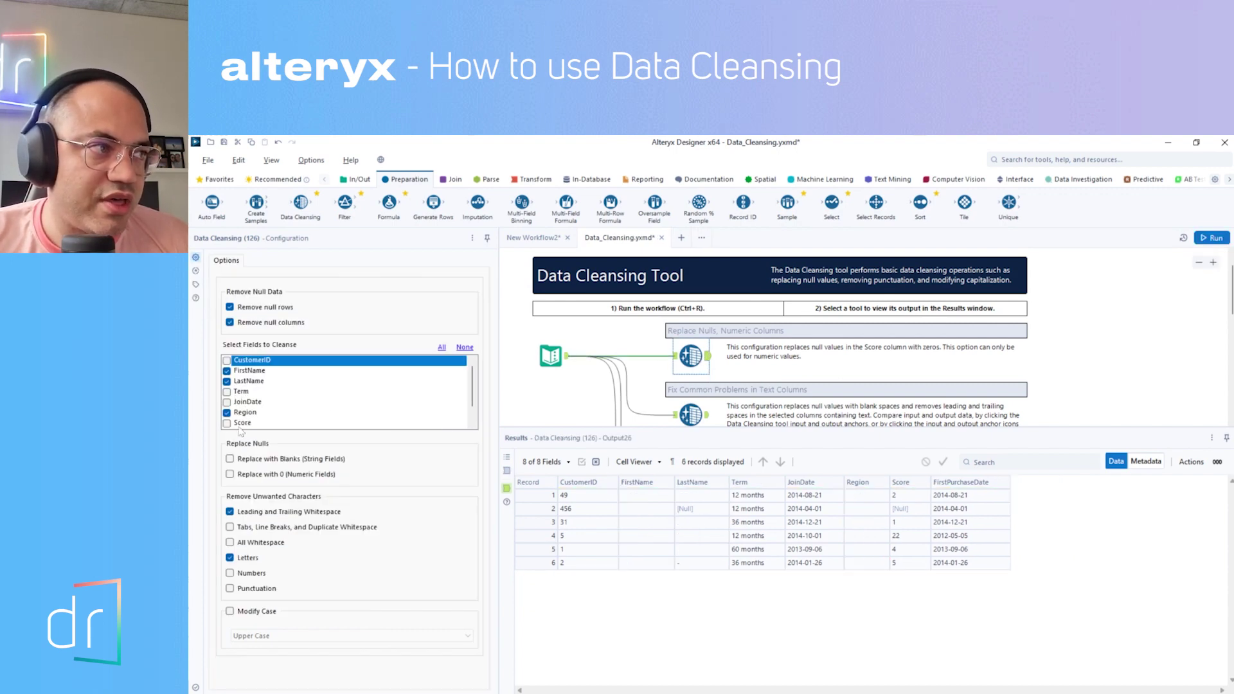
click(244, 558)
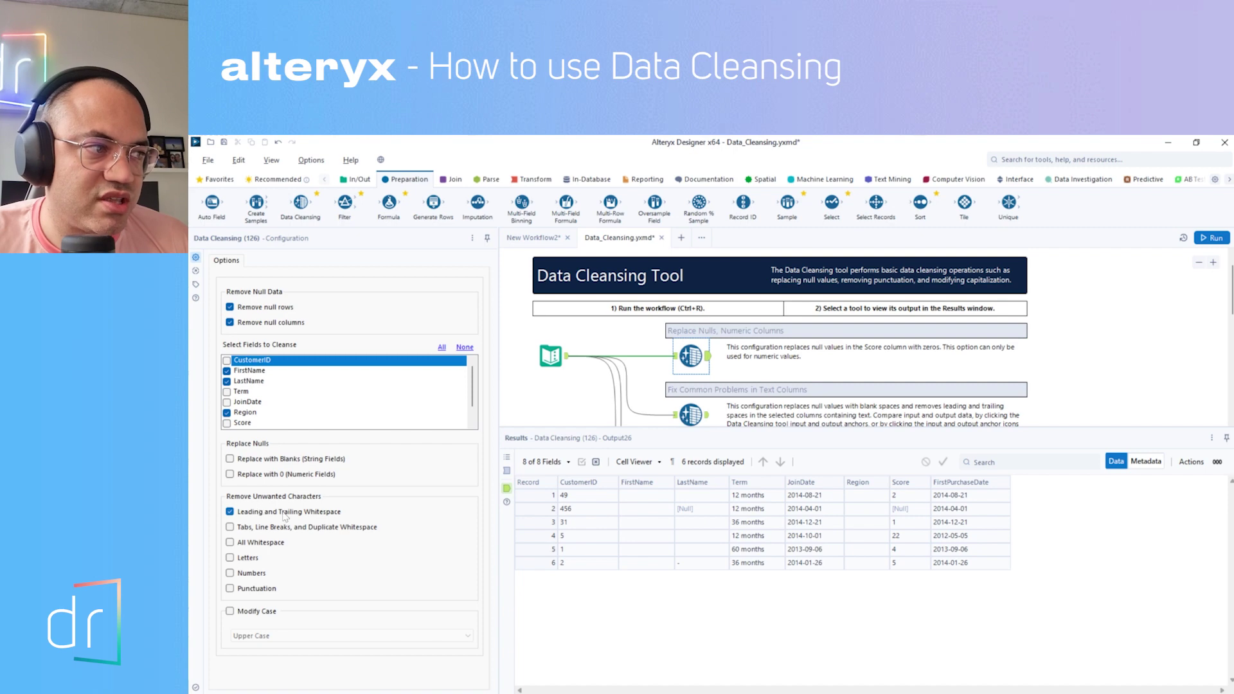
click(1211, 238)
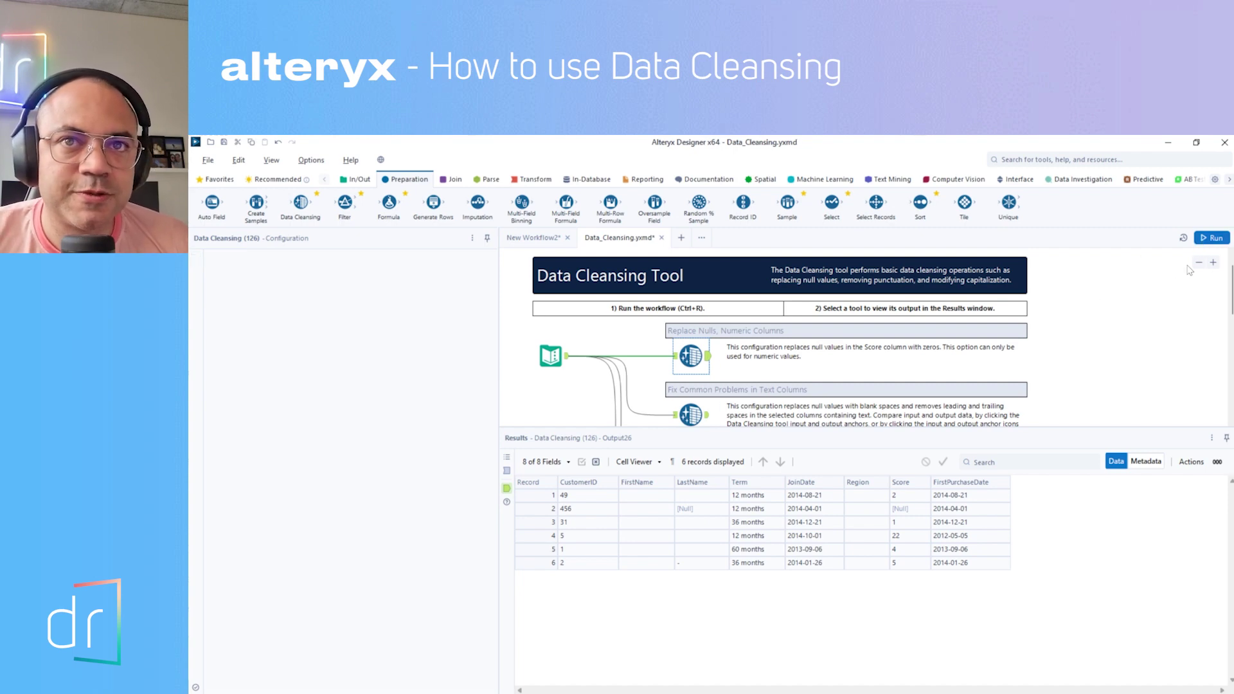
click(691, 355)
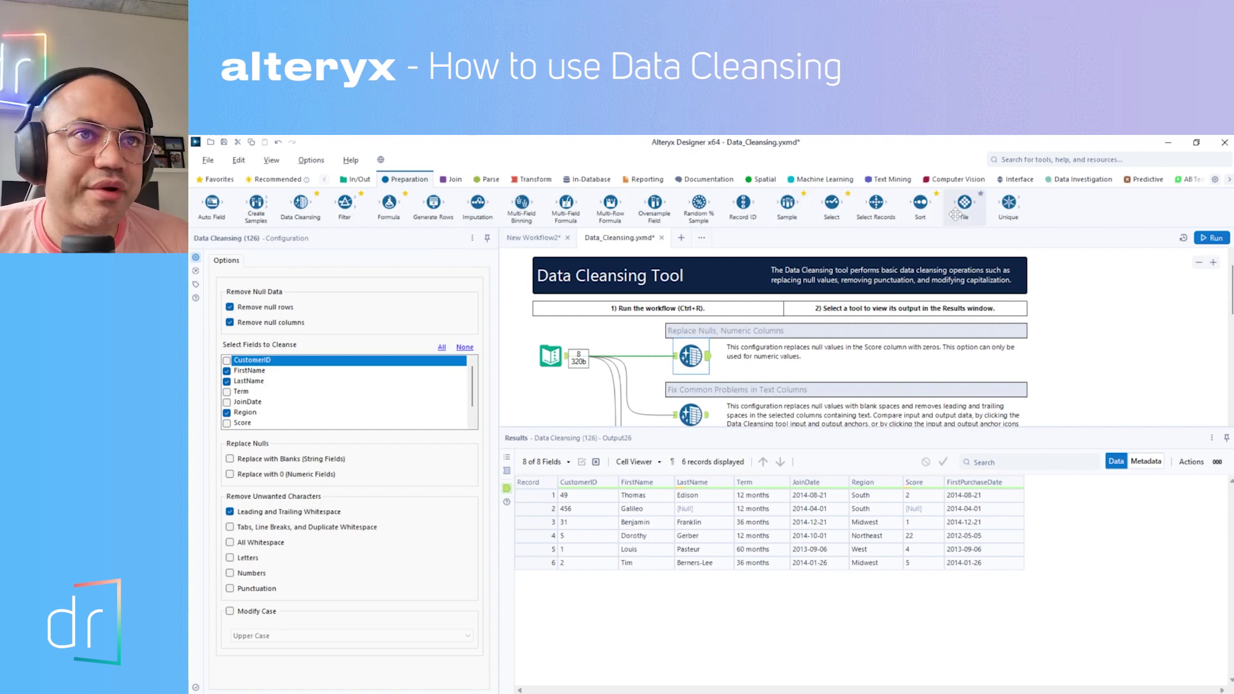
Step: Add a second Data Cleansing tool after the first that only strips letters from Term
drag(300, 202, 749, 356)
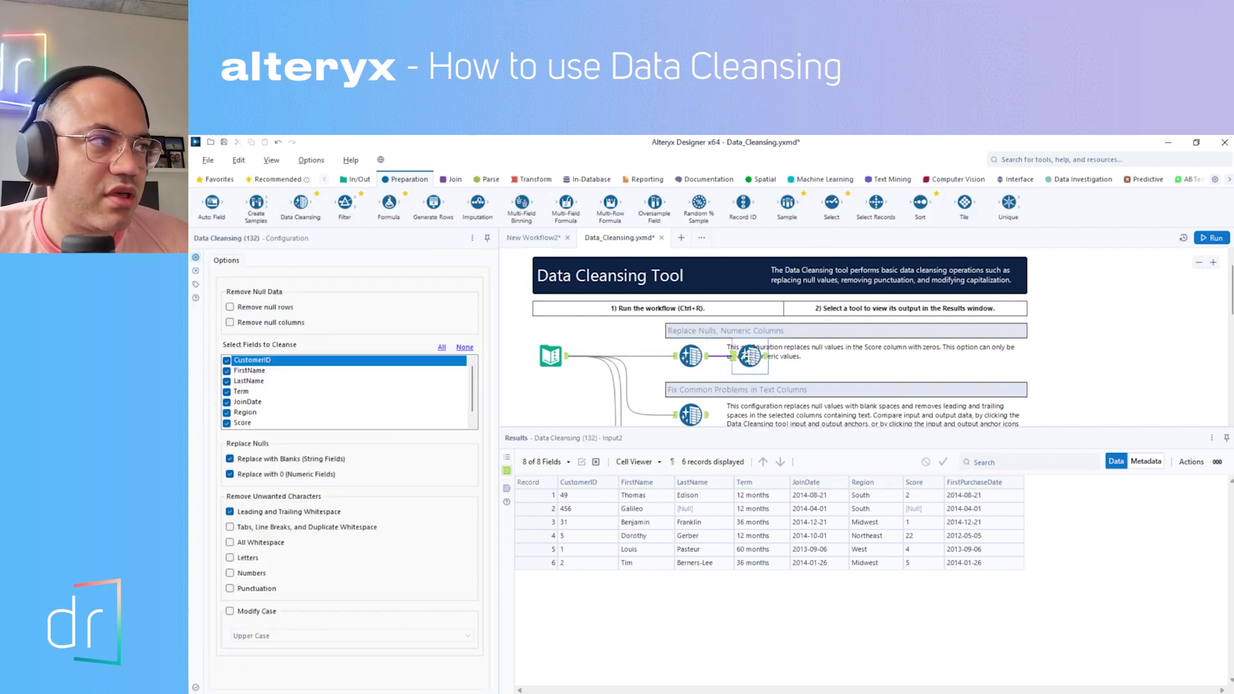
click(464, 347)
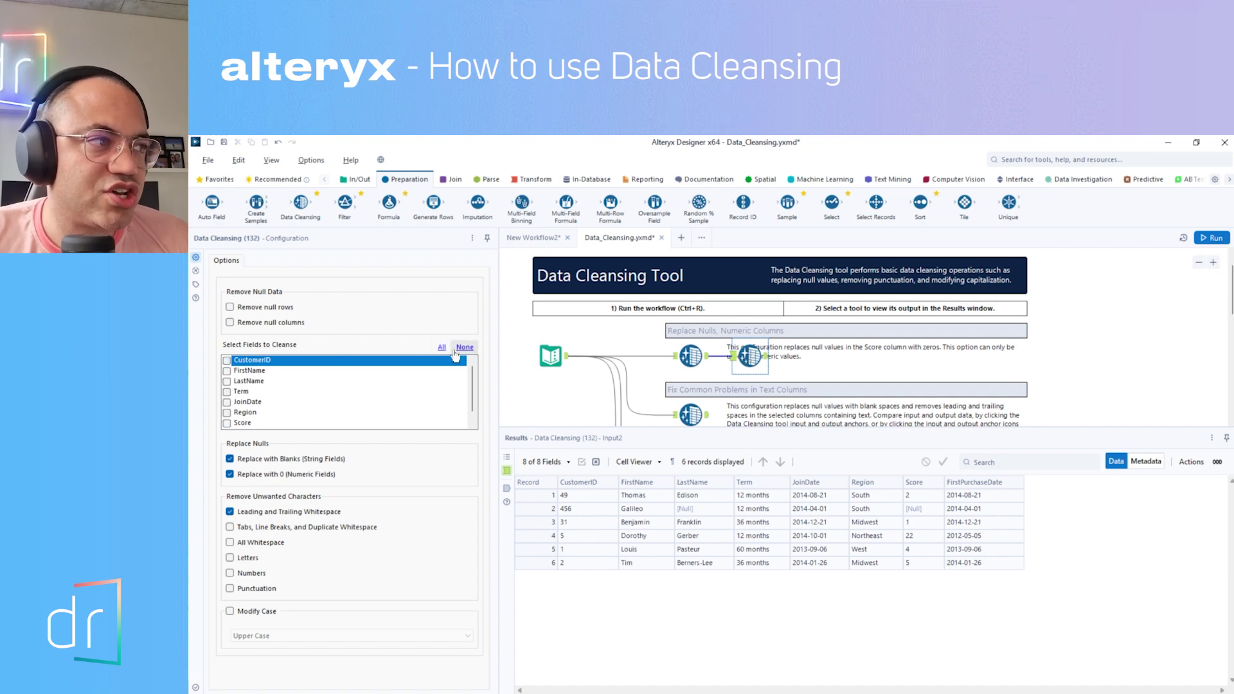
click(234, 392)
click(248, 460)
click(248, 474)
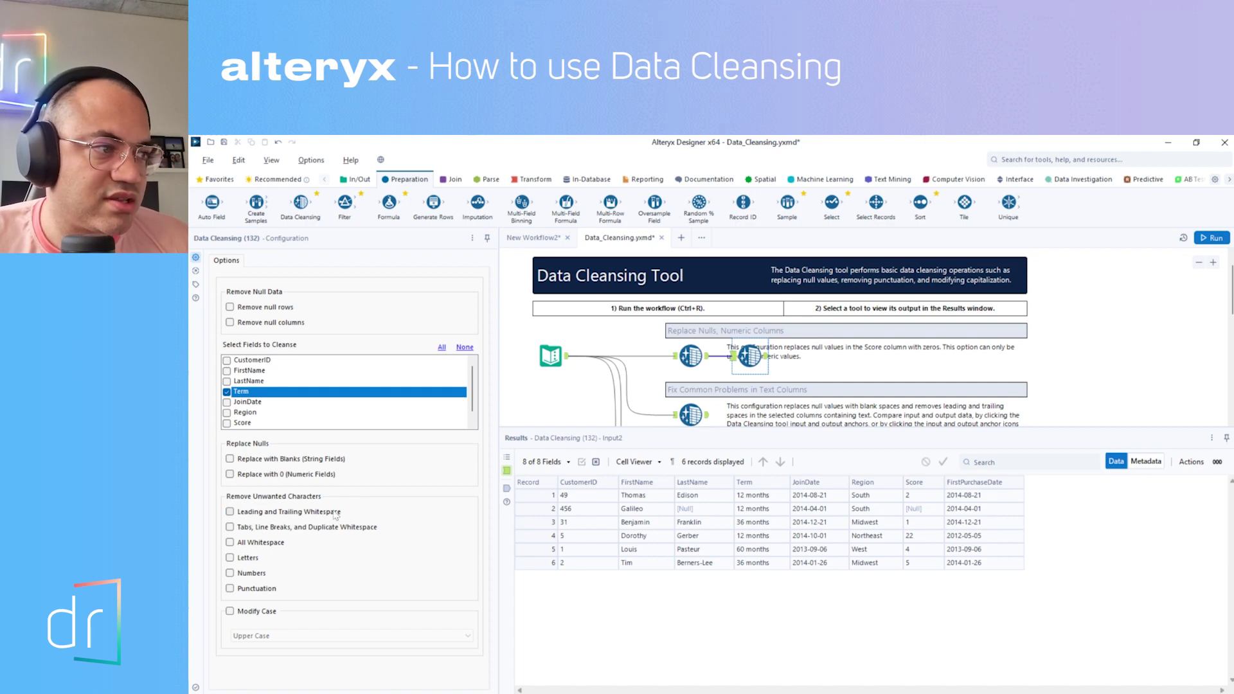
click(244, 558)
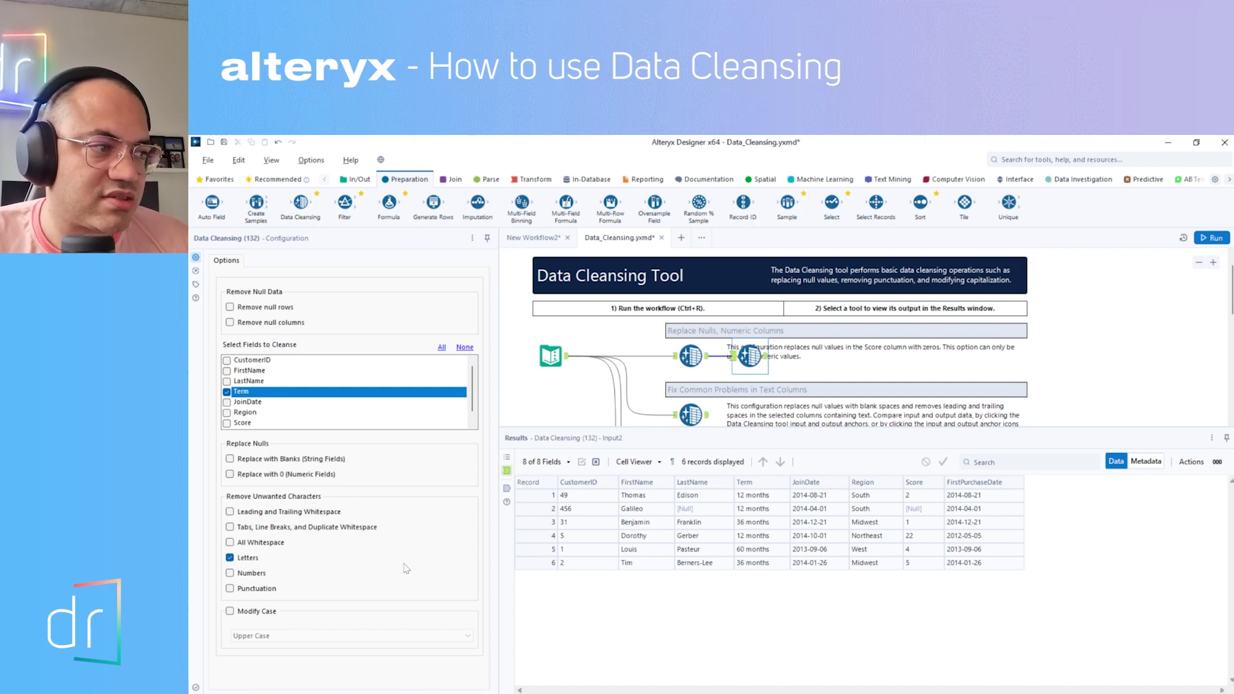
Step: Run the workflow and delete the comment overlapping the new tool
click(1212, 238)
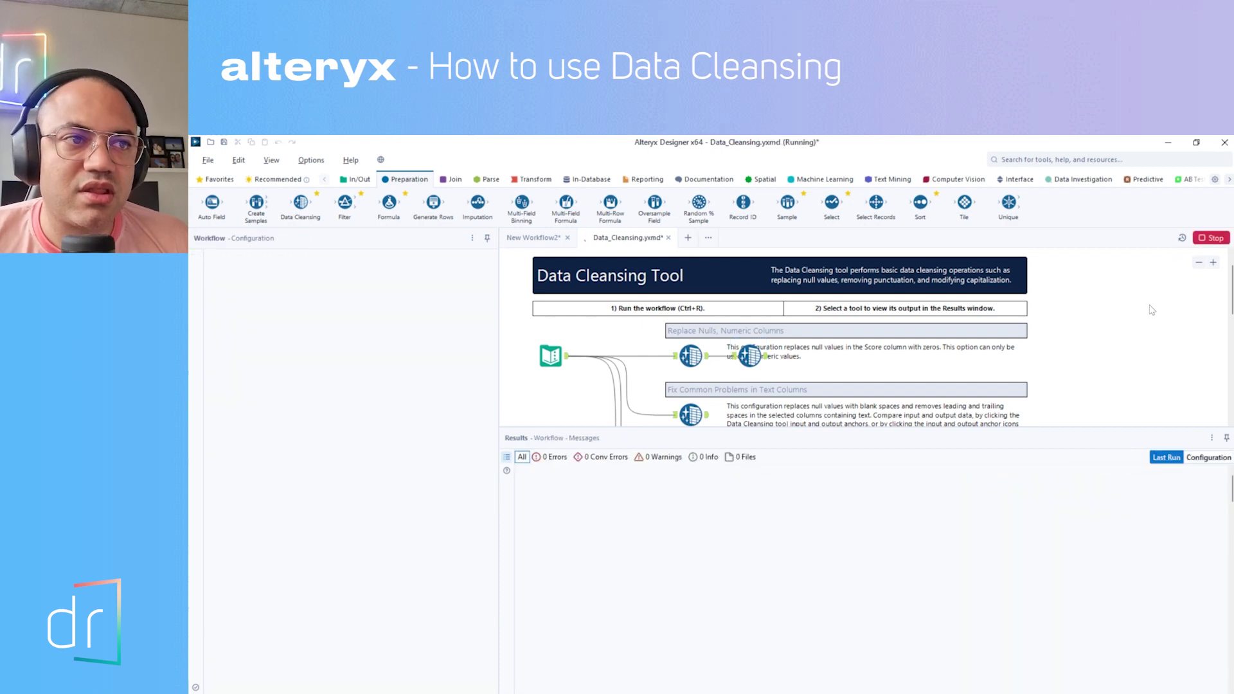
click(809, 347)
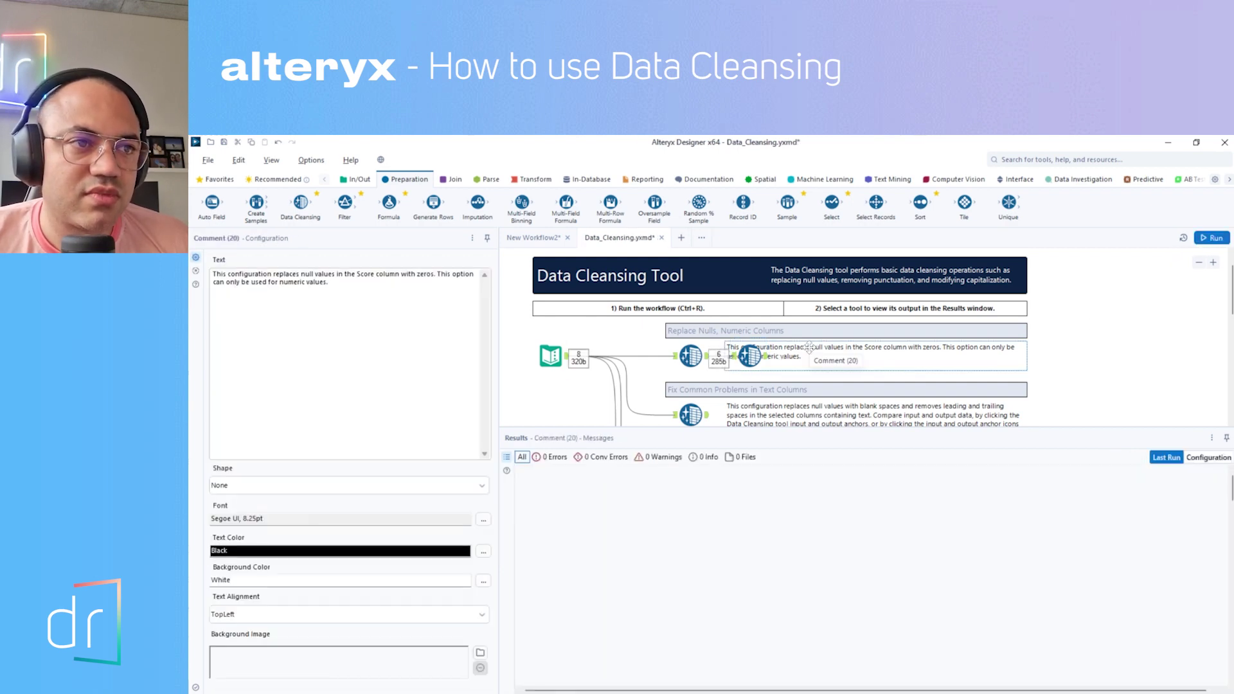
key(Delete)
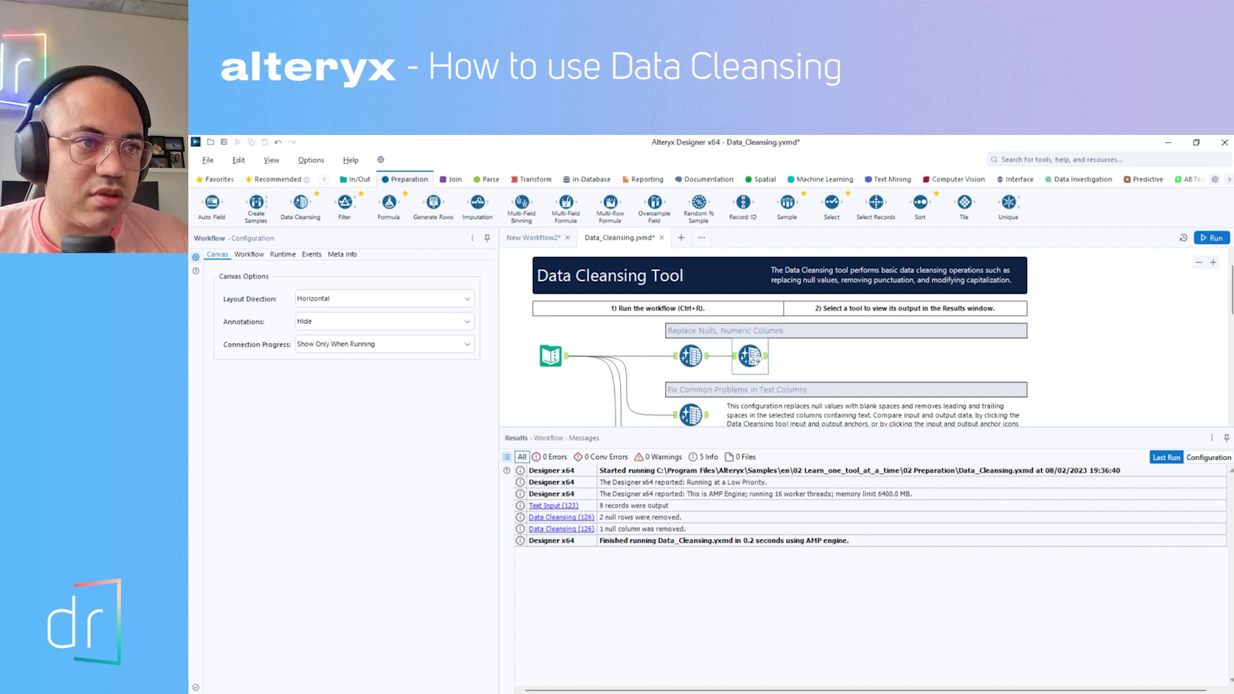
Step: Compare the second Data Cleansing tool's input and output data, then rerun the workflow
click(765, 358)
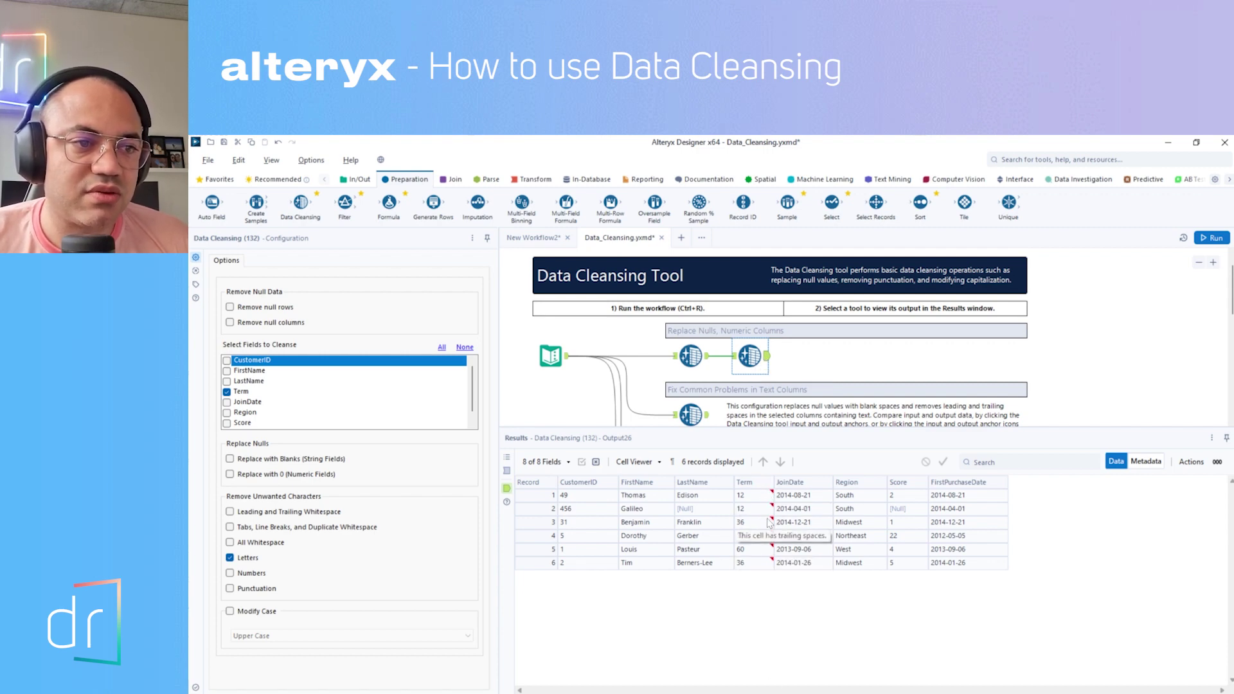
click(734, 355)
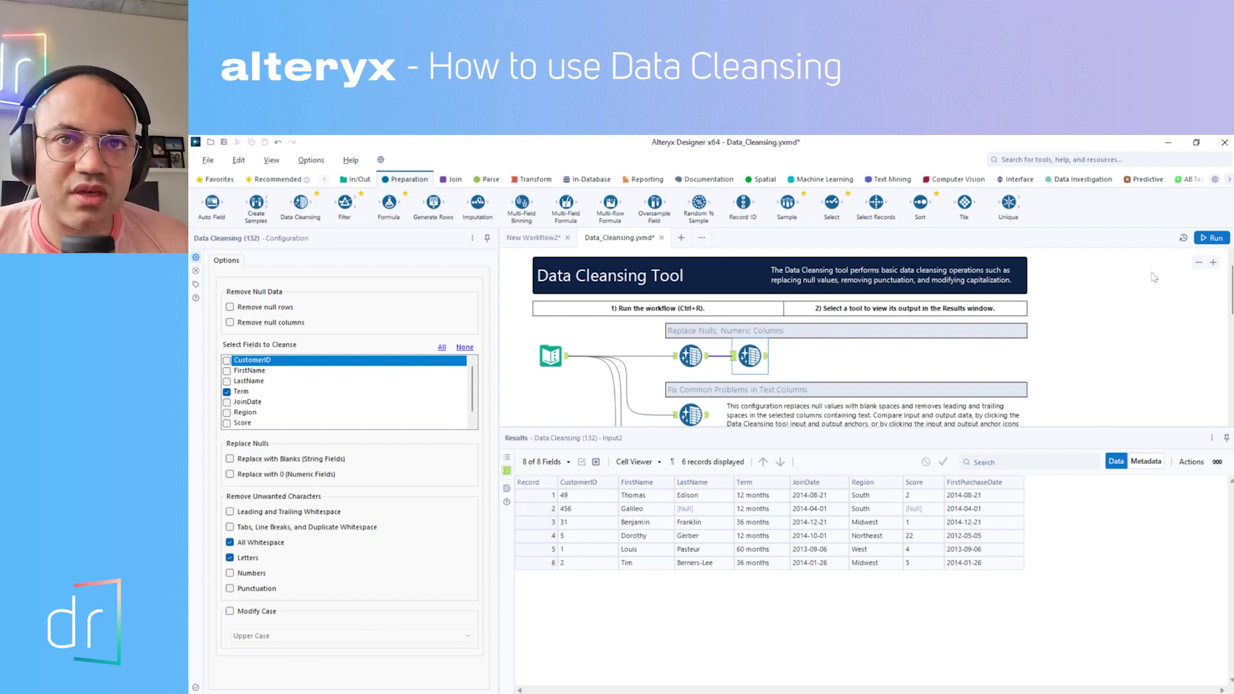
click(1211, 238)
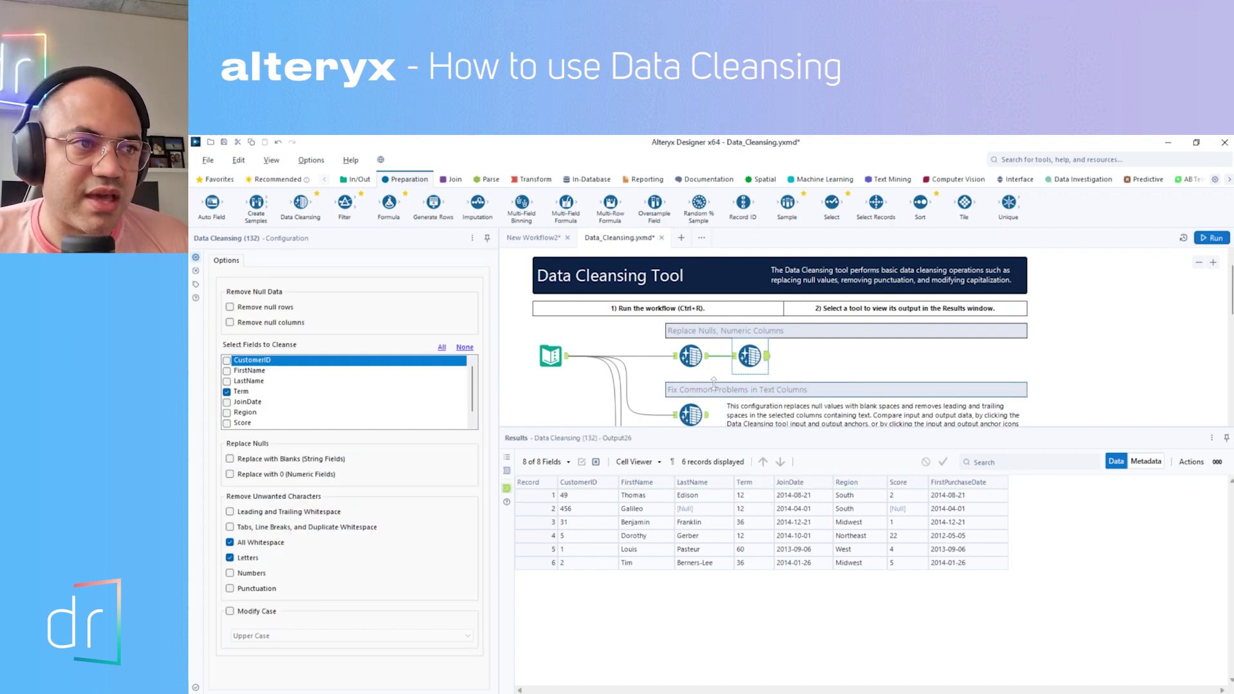
click(690, 355)
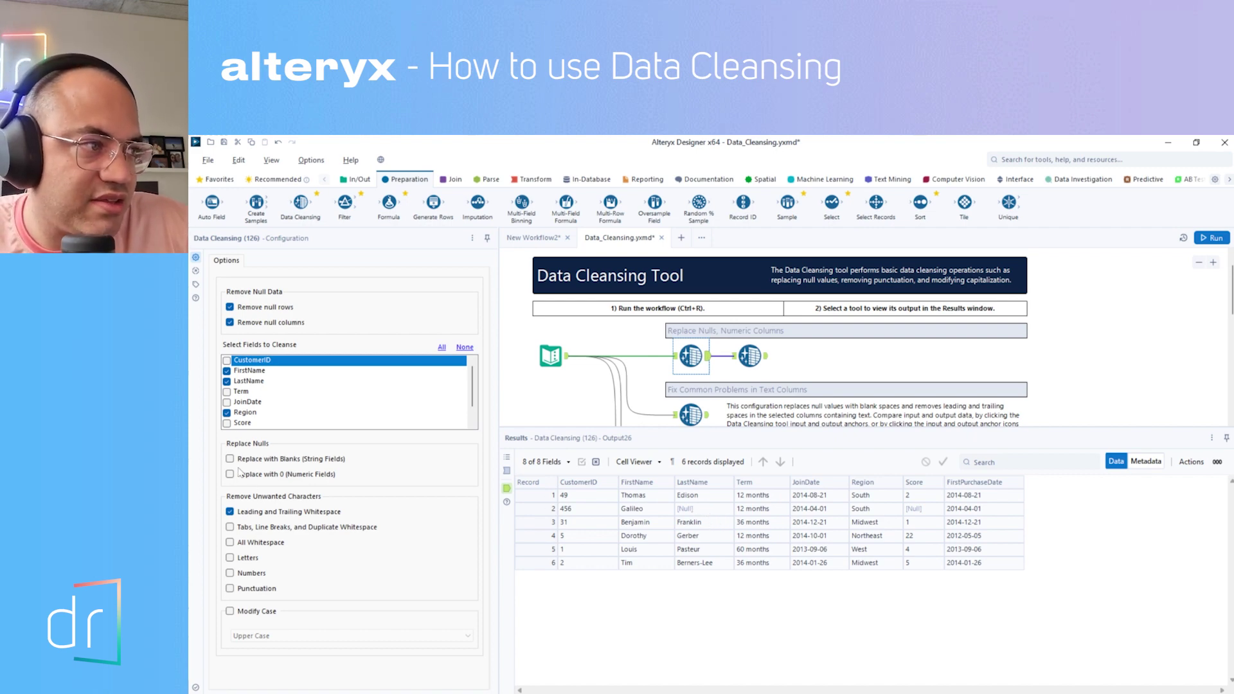
Step: Enable Replace with Blanks (String Fields) in the first Data Cleansing tool
click(234, 458)
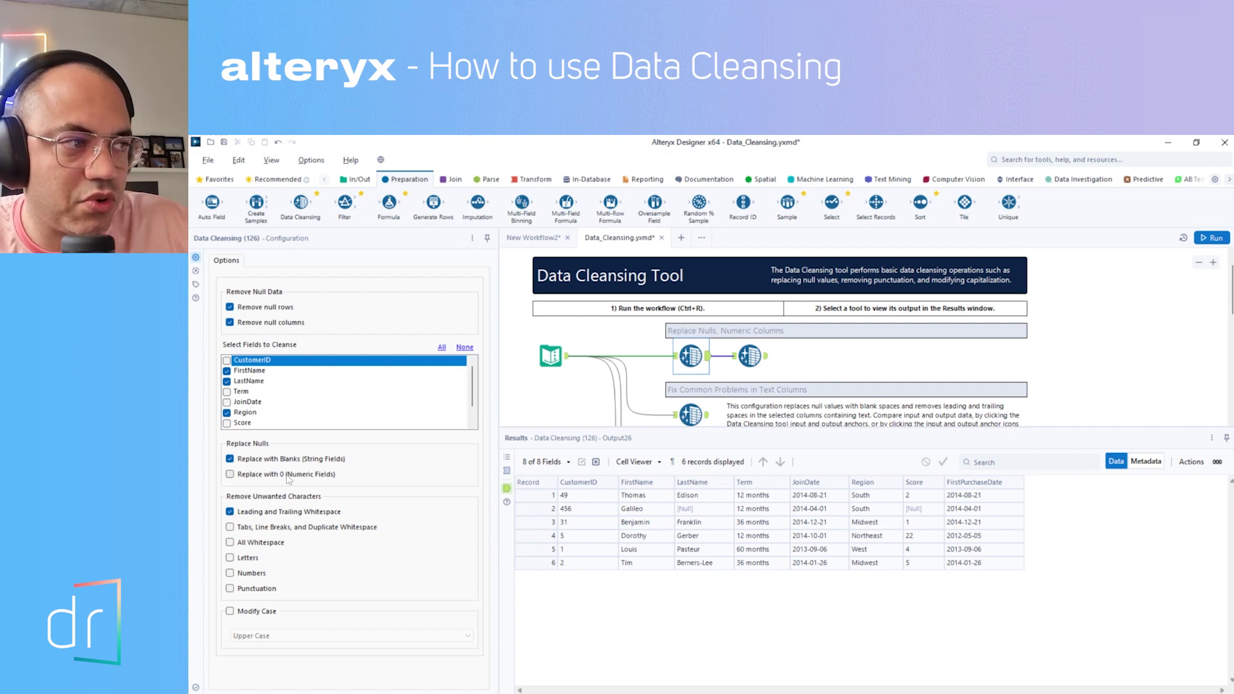
Step: Enable Replace with 0 (Numeric Fields), add Score to the cleansed fields, and rerun the workflow
click(253, 476)
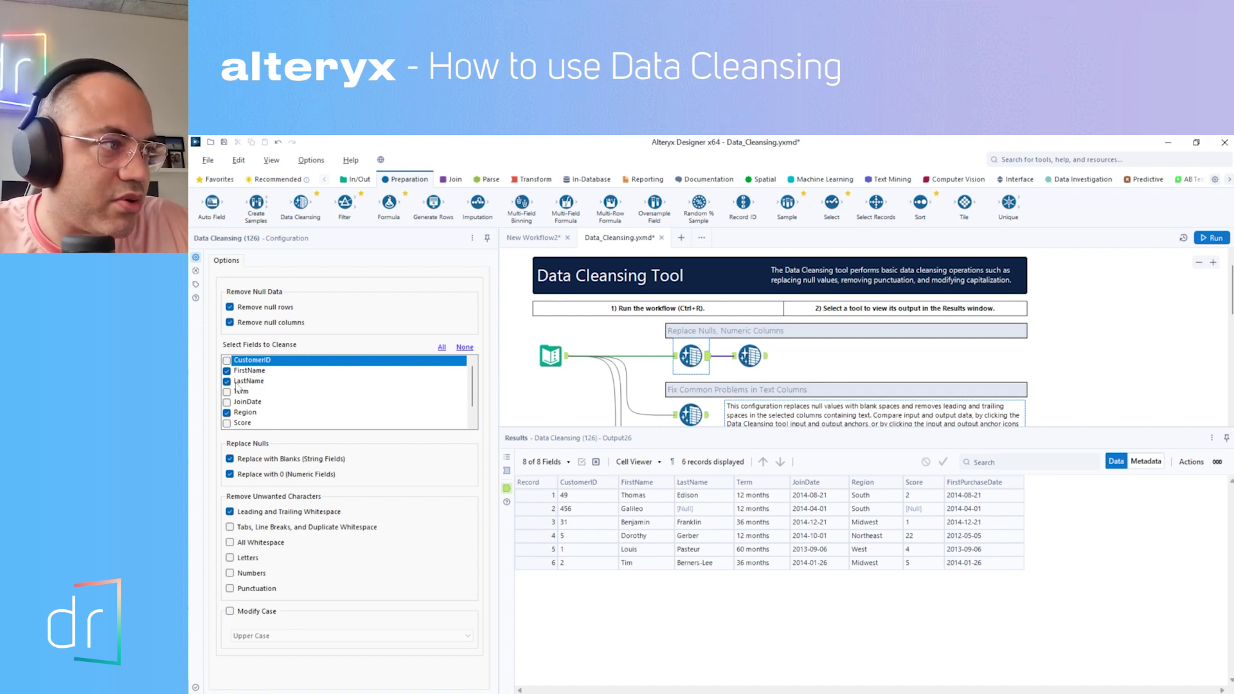
click(242, 424)
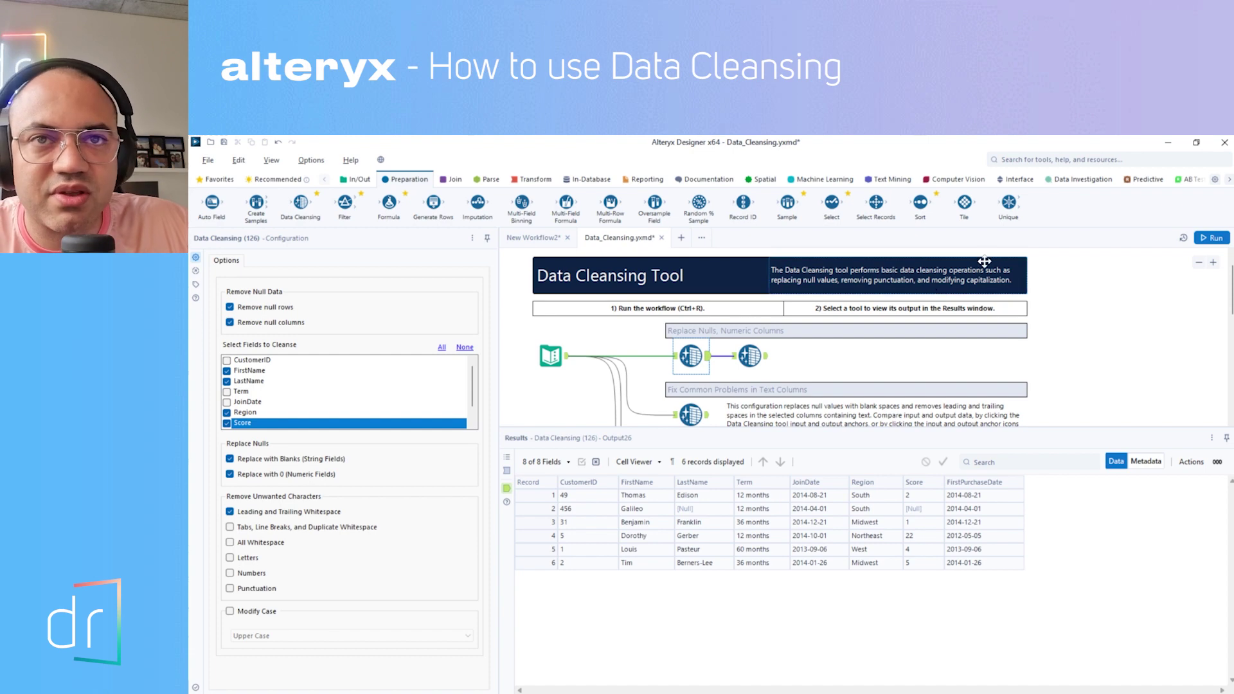
click(1211, 238)
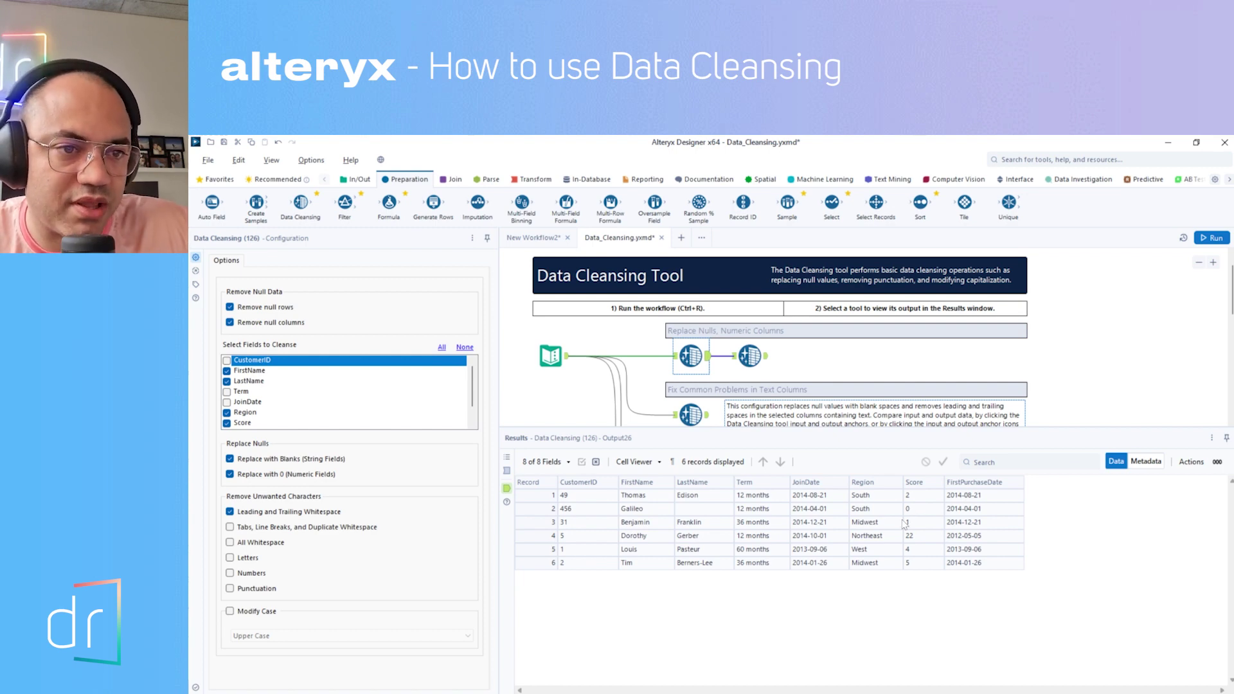
click(761, 355)
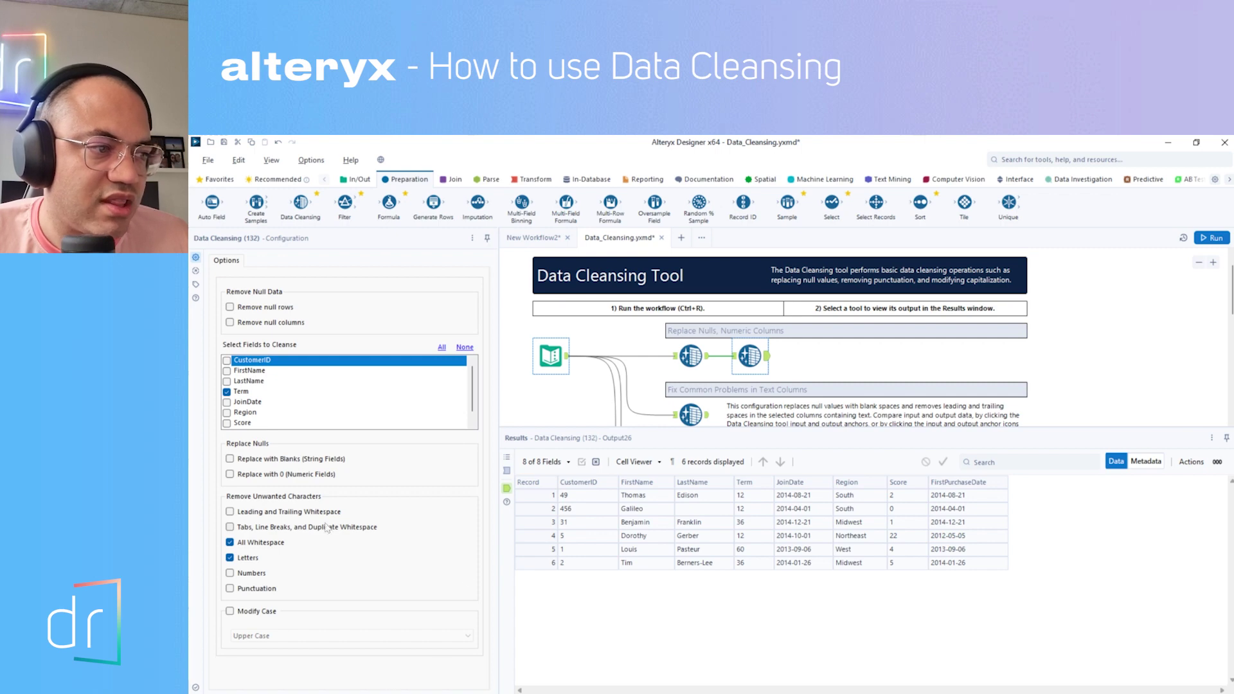
Step: Tick Modify Case in the second Data Cleansing tool, keeping it on Upper Case
click(230, 612)
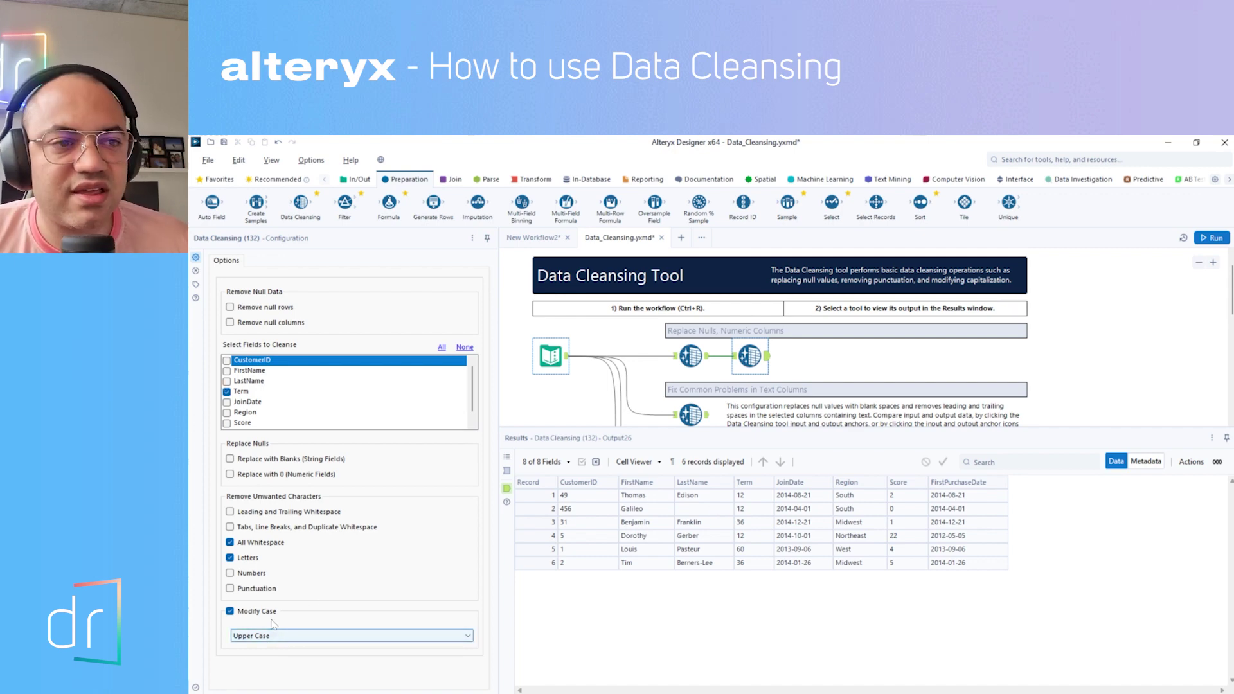
Step: Add Region to the second tool's cleansed fields with case left at Upper Case, and run the workflow
click(236, 414)
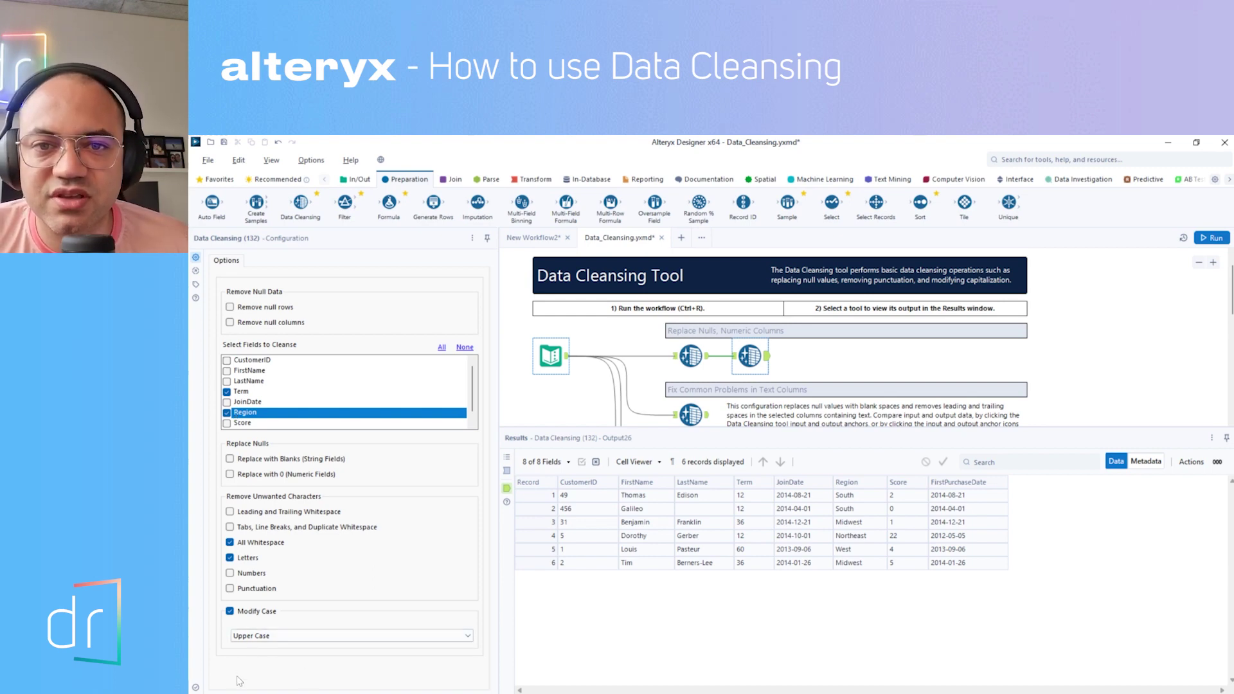
click(249, 636)
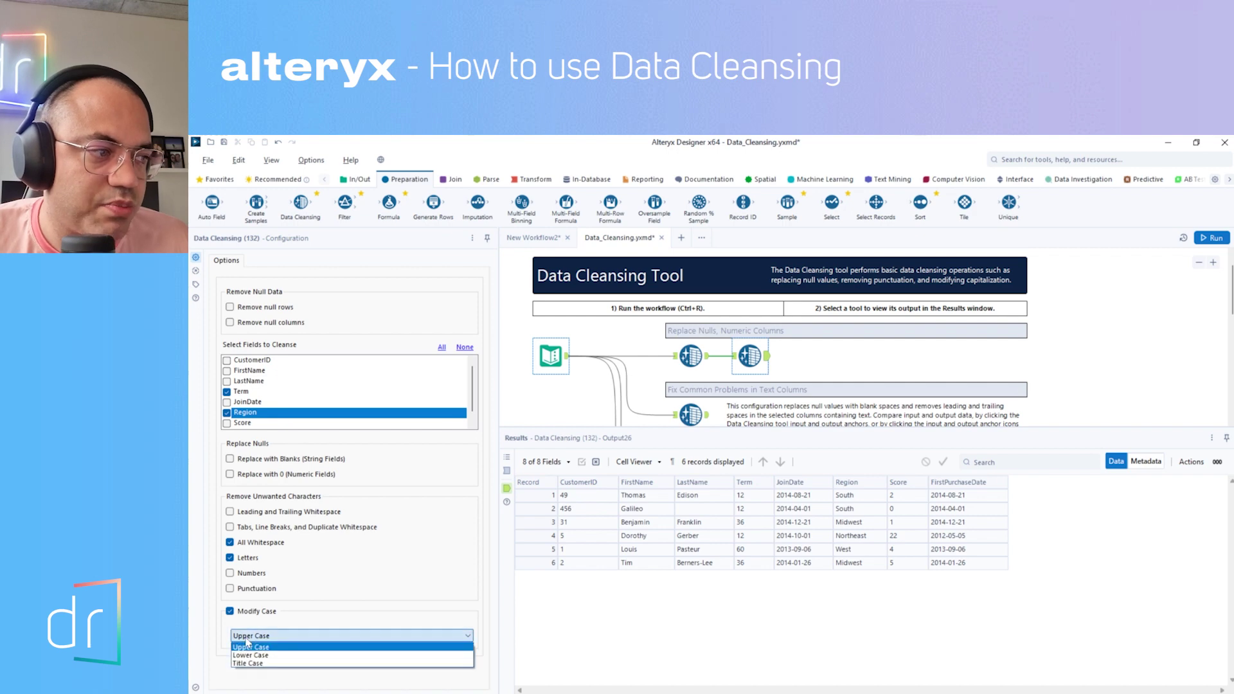
click(255, 653)
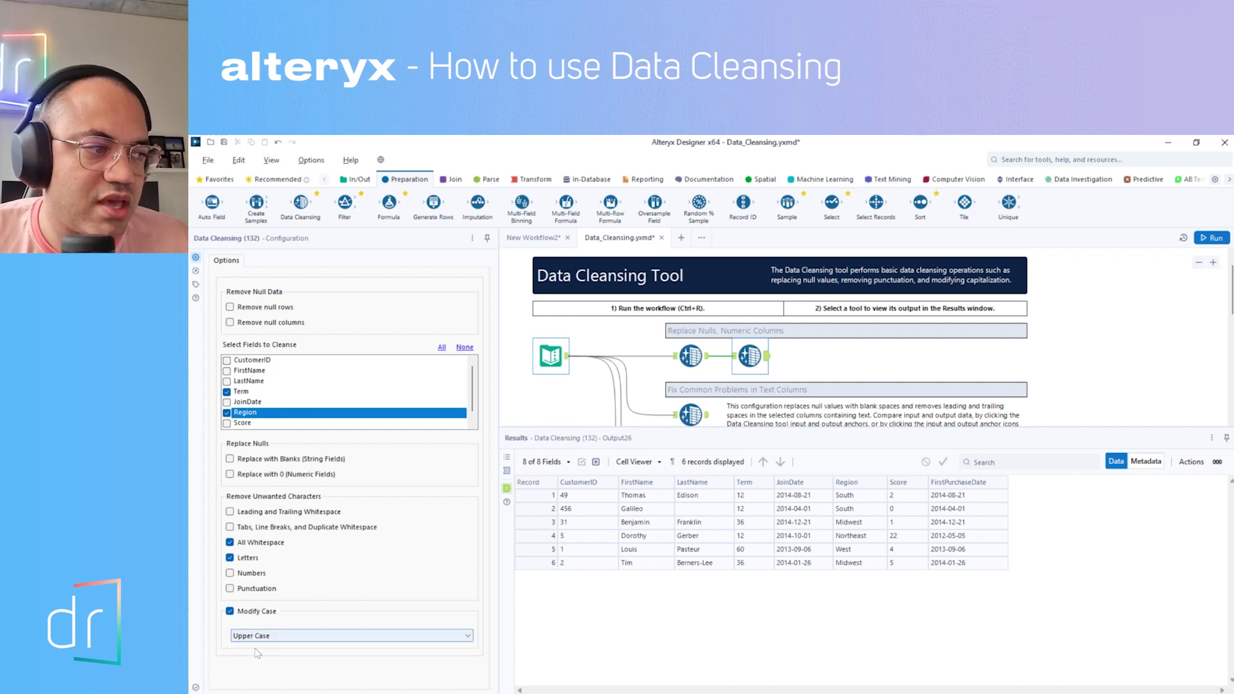
click(257, 637)
click(259, 655)
click(258, 639)
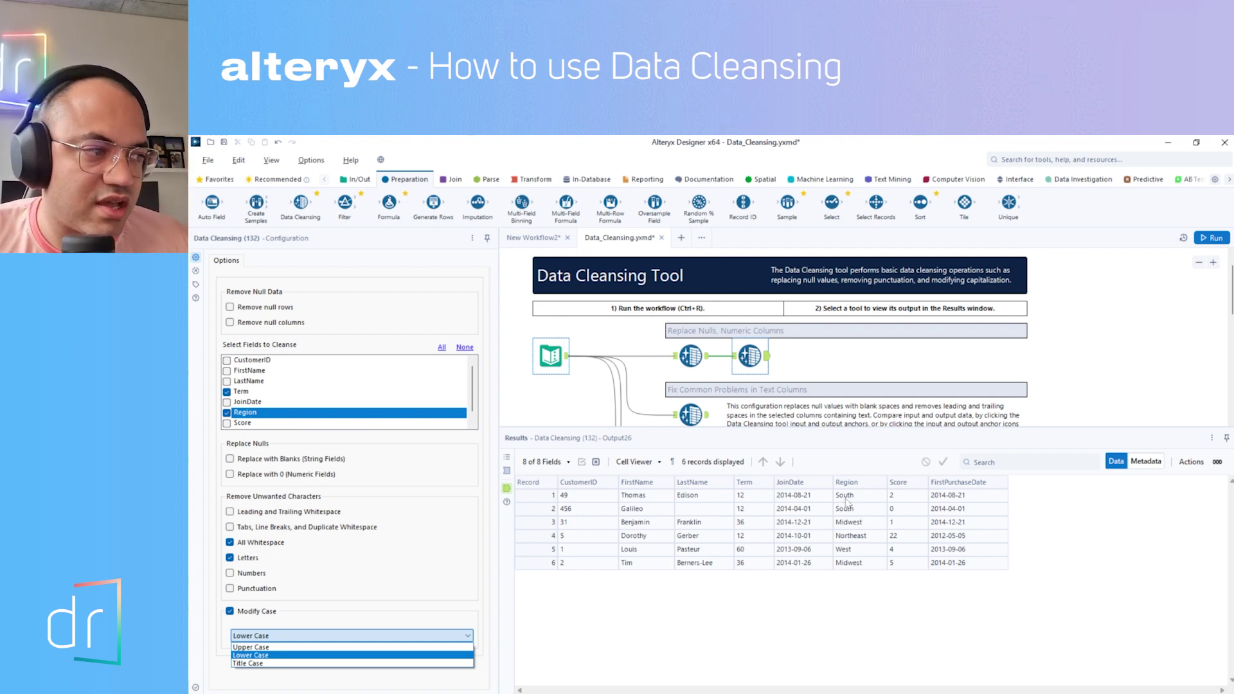
click(250, 647)
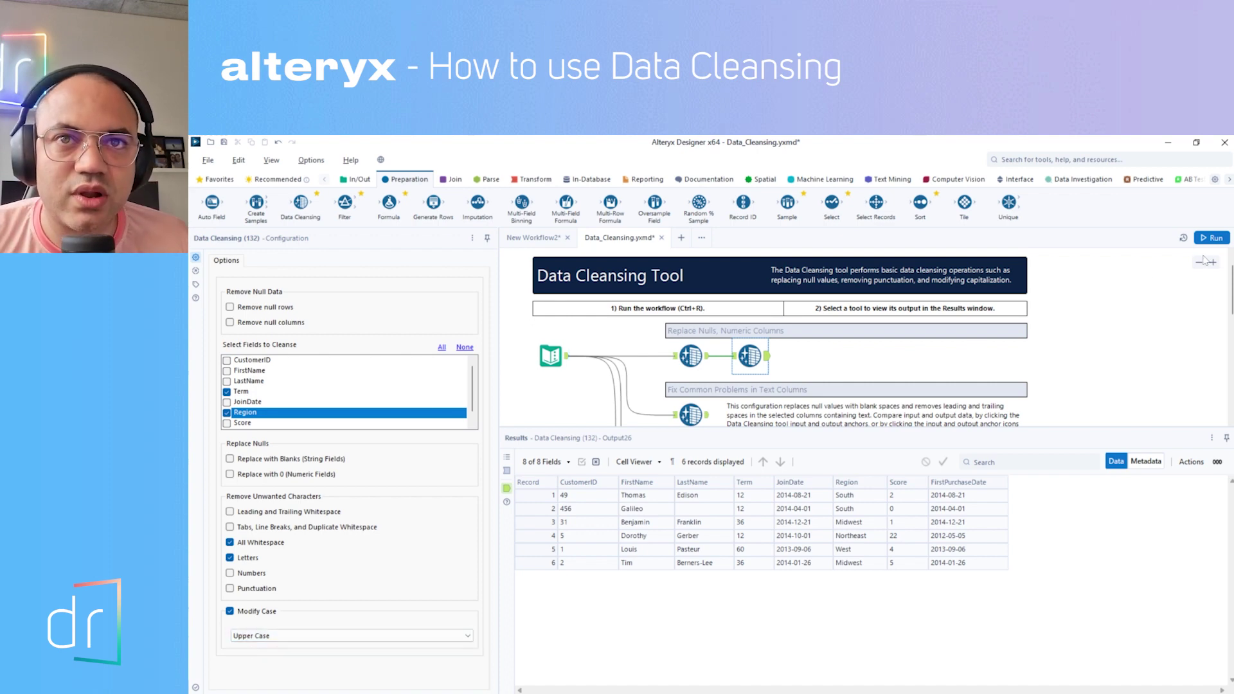
click(1211, 238)
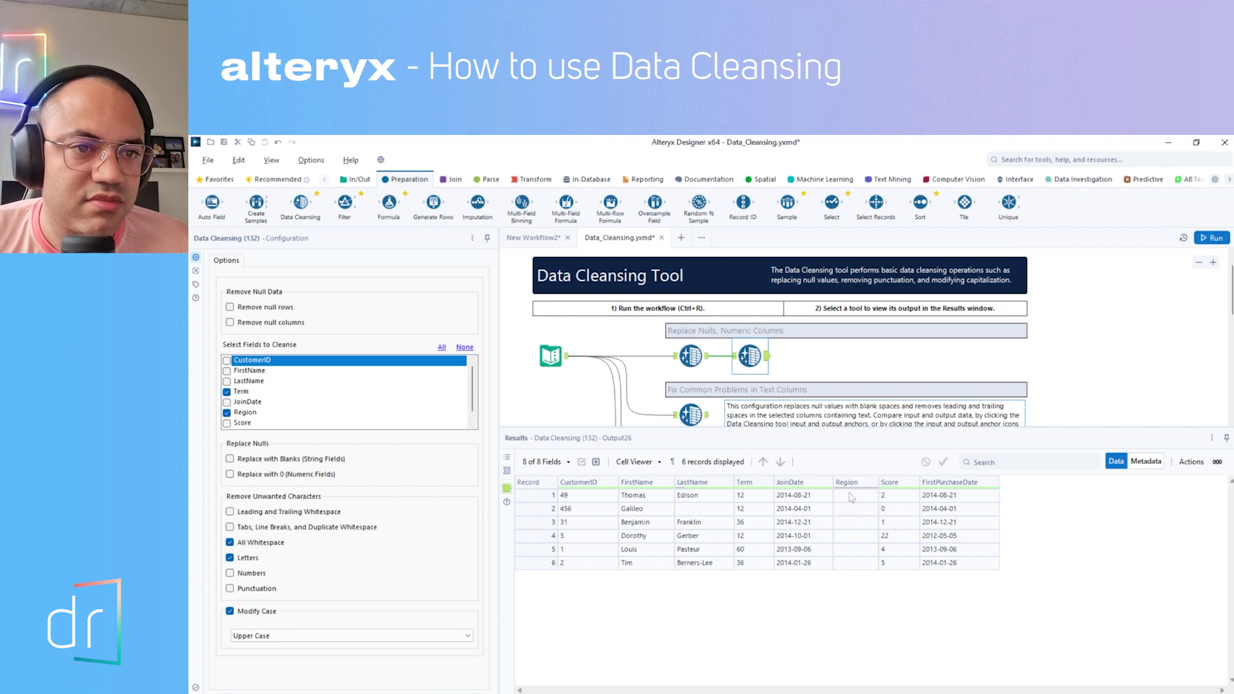
Step: Check the output metadata, then turn off Modify Case and uncheck Region in the second tool
click(1150, 463)
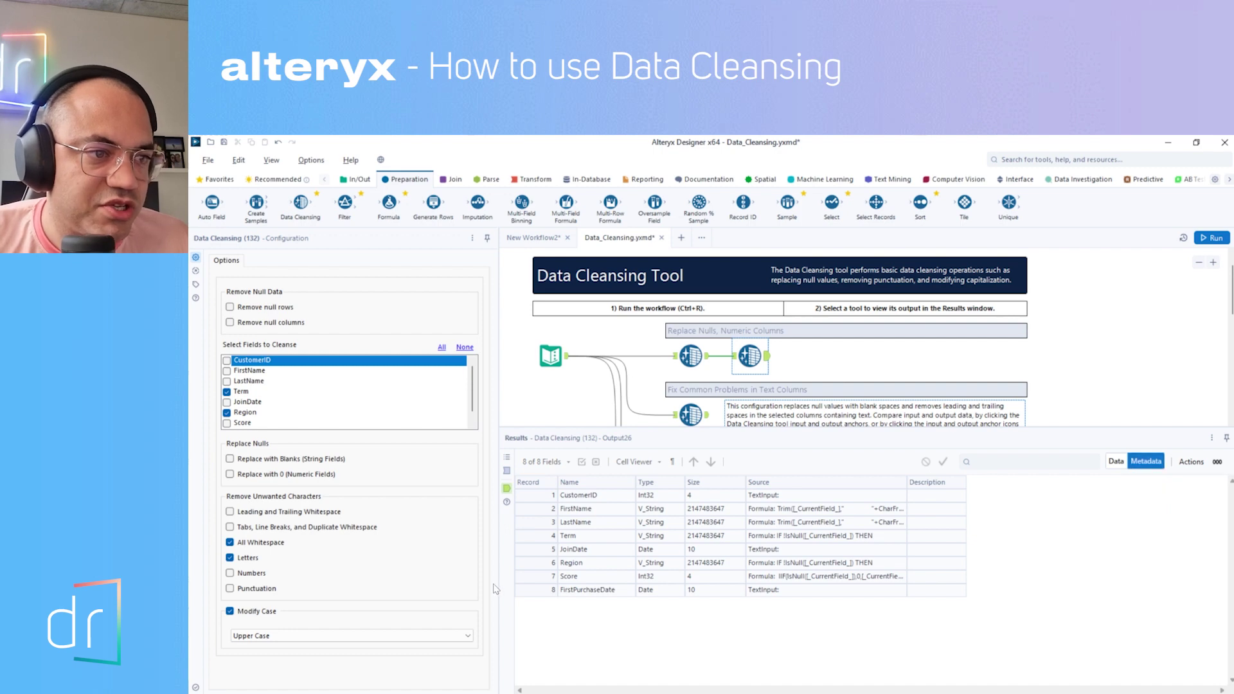
click(1116, 461)
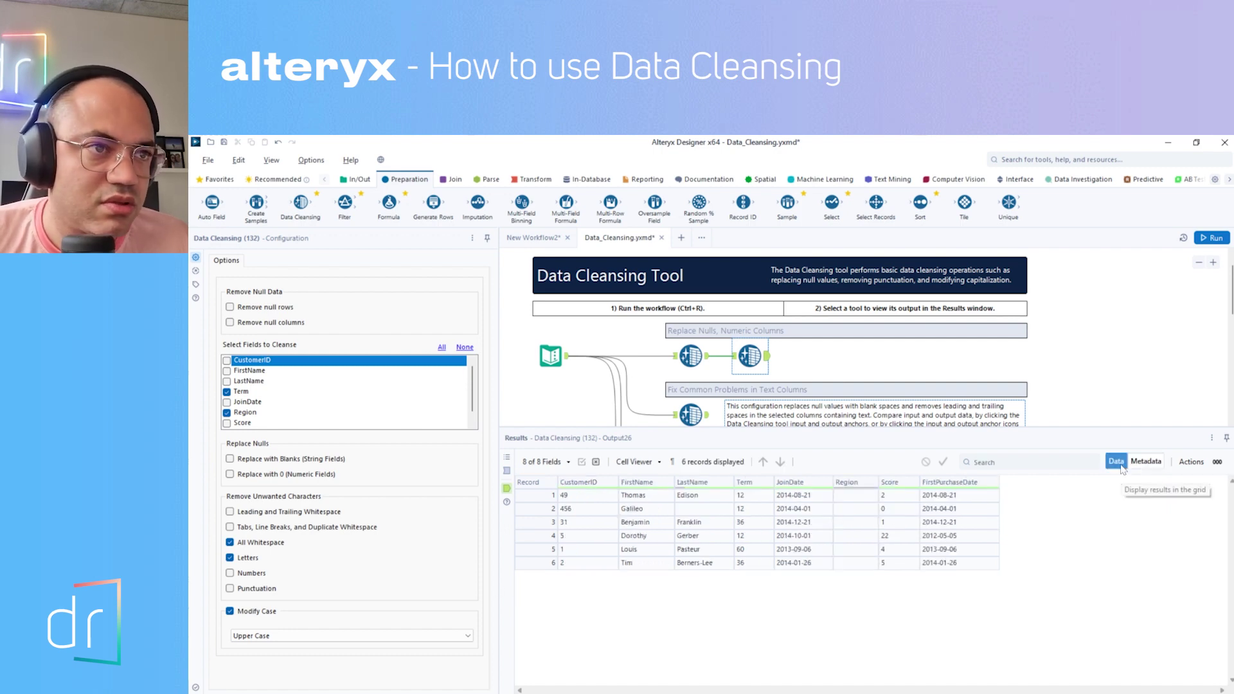
click(229, 611)
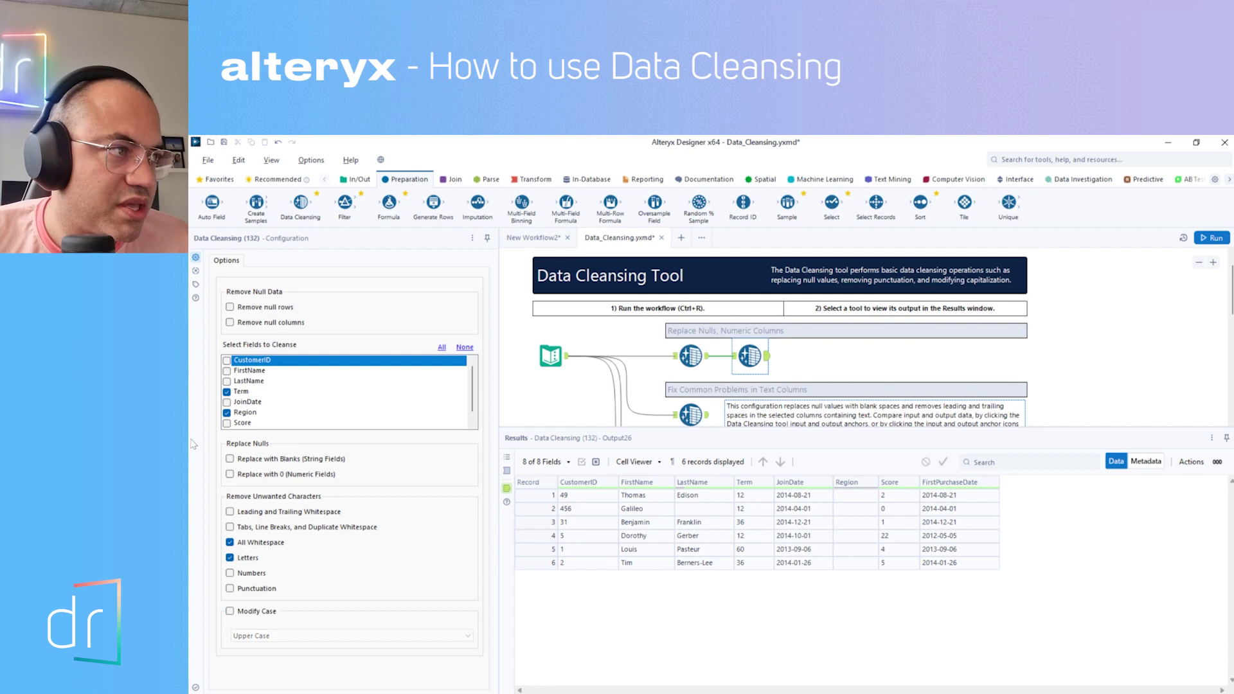
click(227, 412)
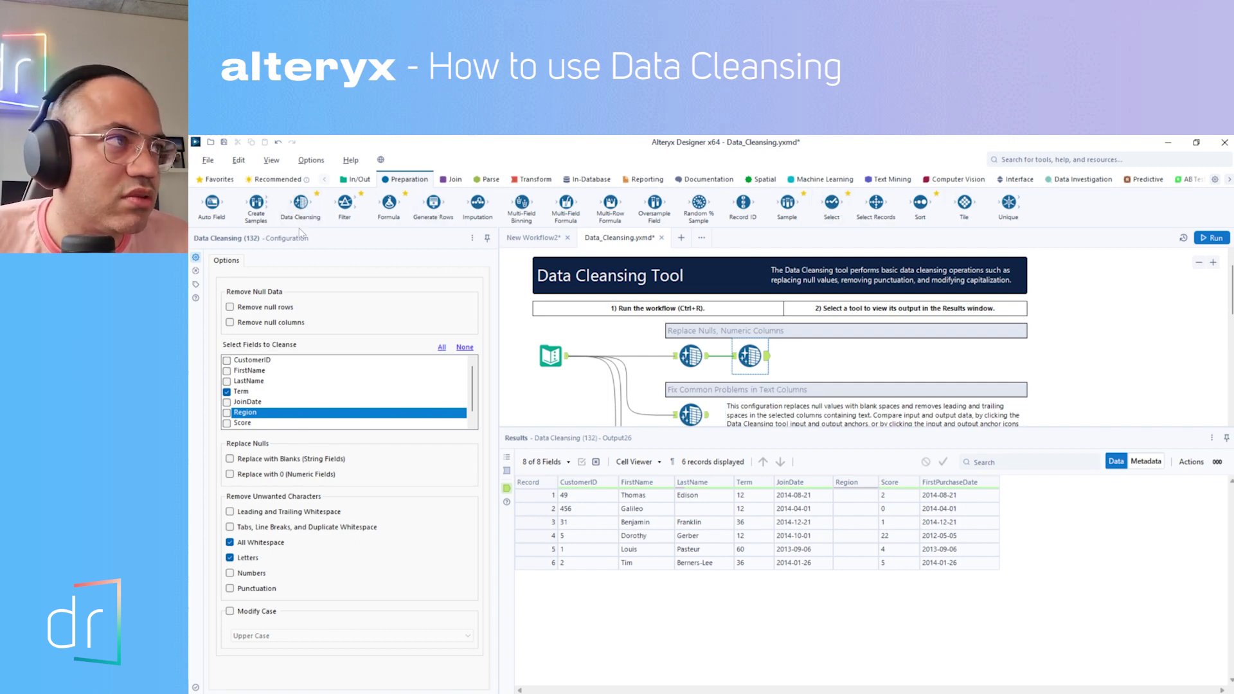
Step: Add a third Data Cleansing tool that converts Region to Upper Case, run it, and view its output
drag(300, 203, 817, 358)
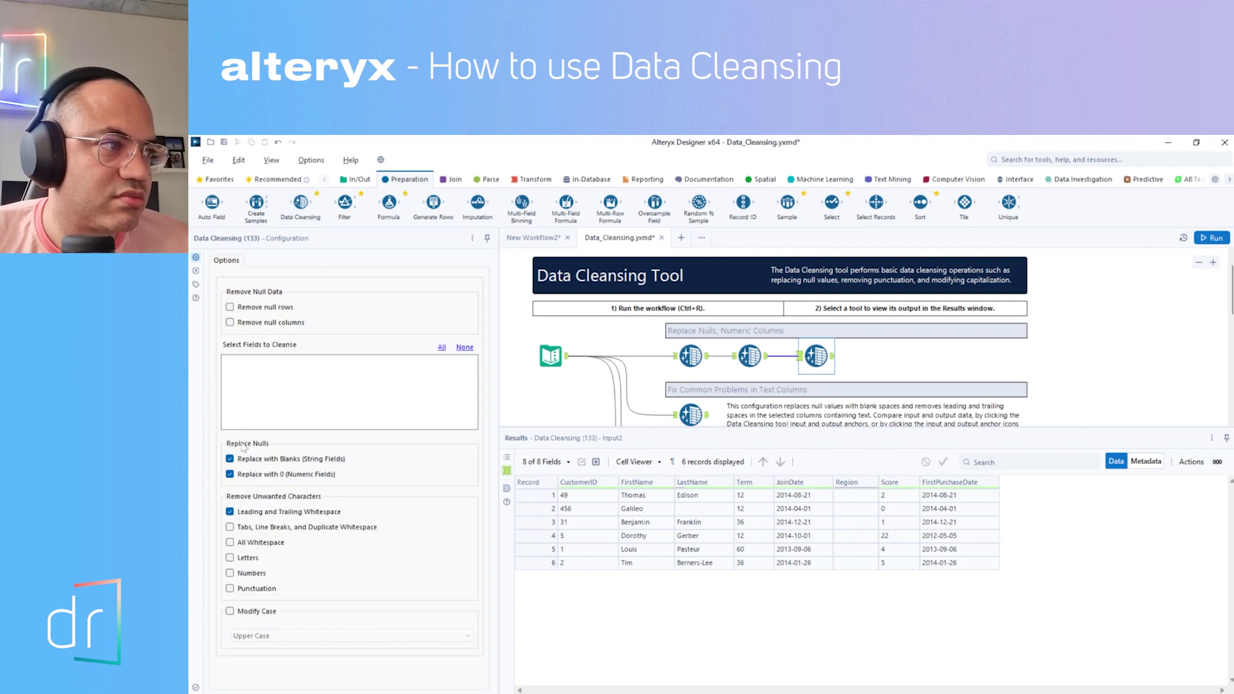
key(ctrl+r)
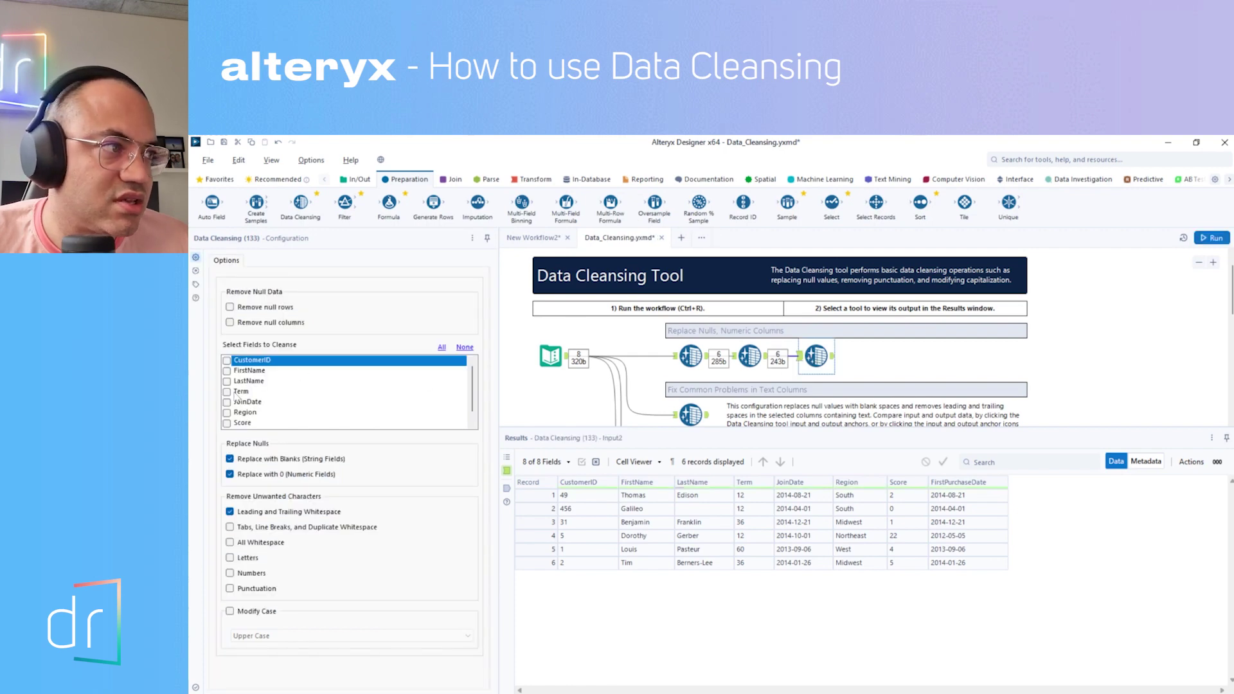
click(241, 415)
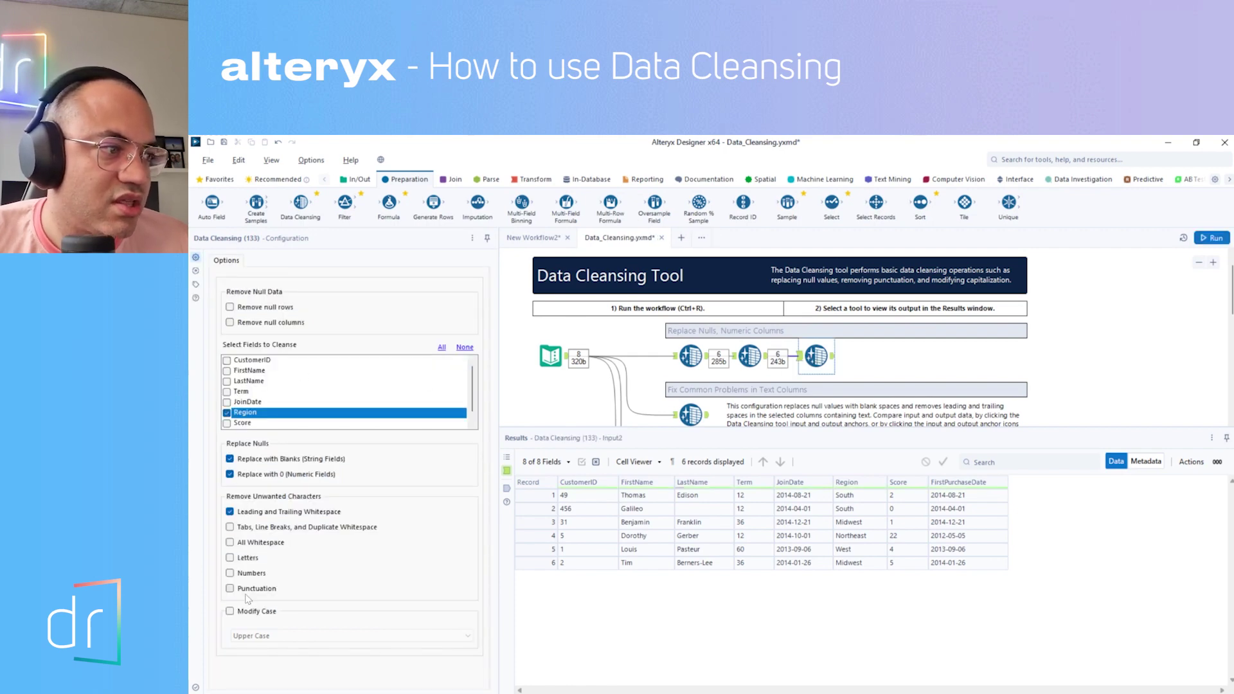
click(258, 614)
click(258, 633)
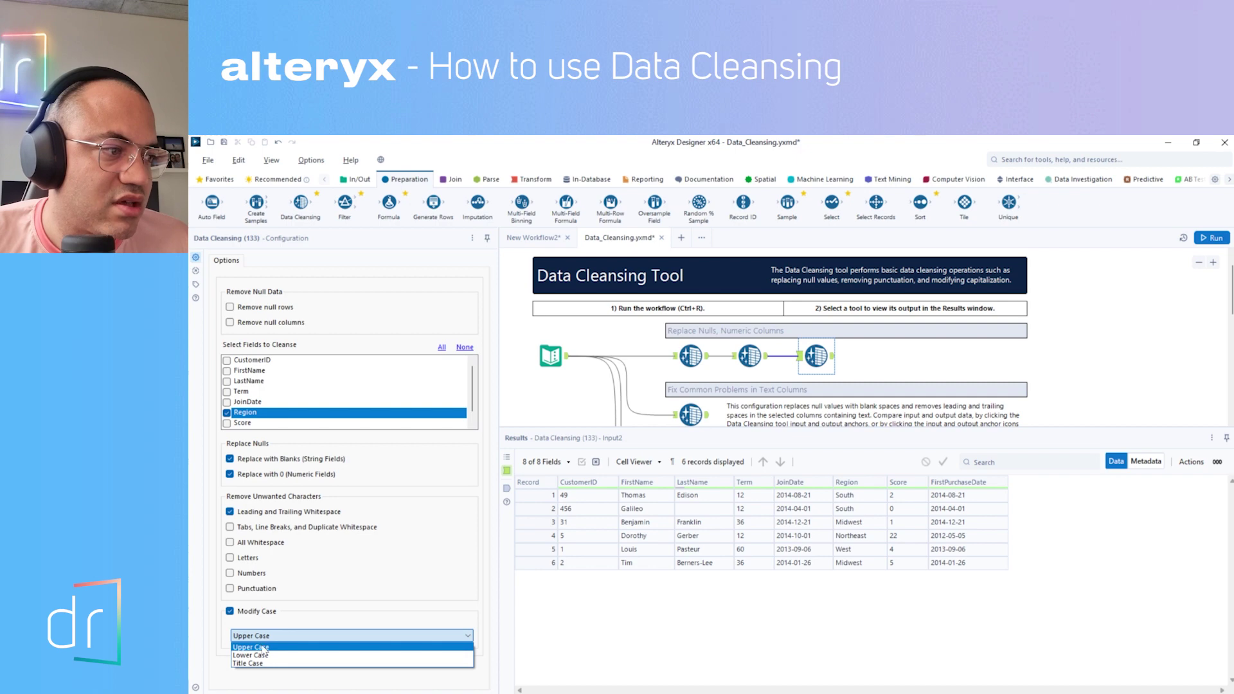
click(263, 647)
click(1214, 241)
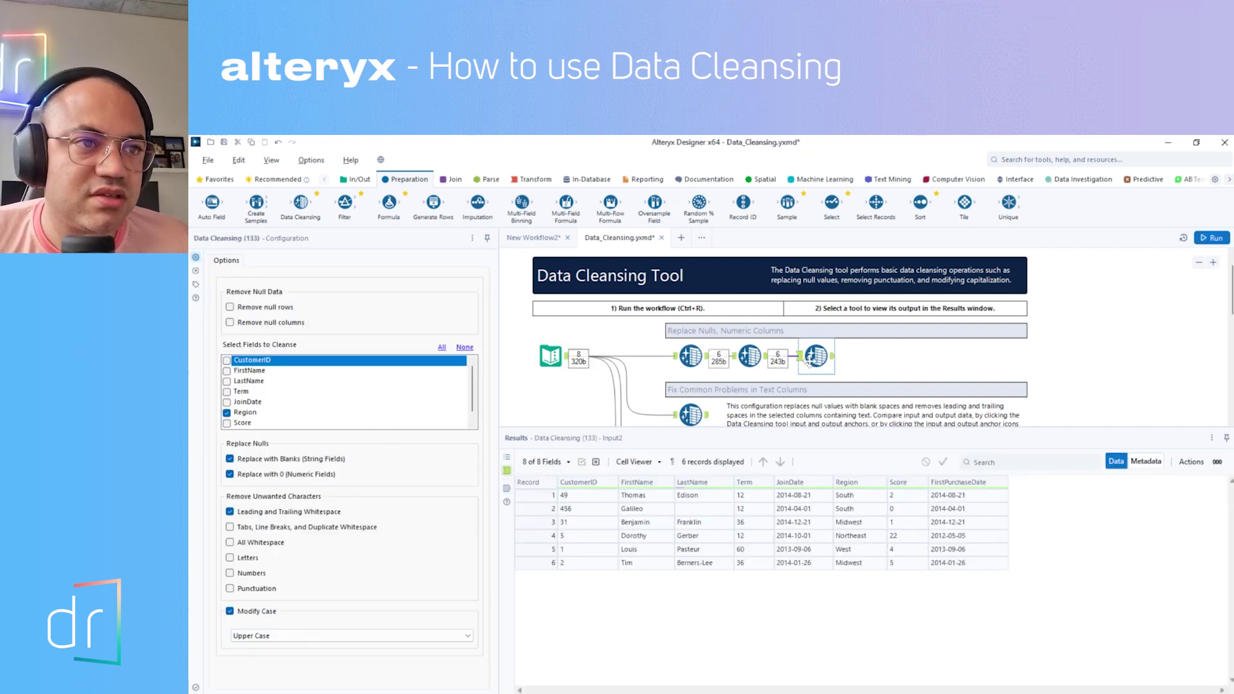
click(832, 355)
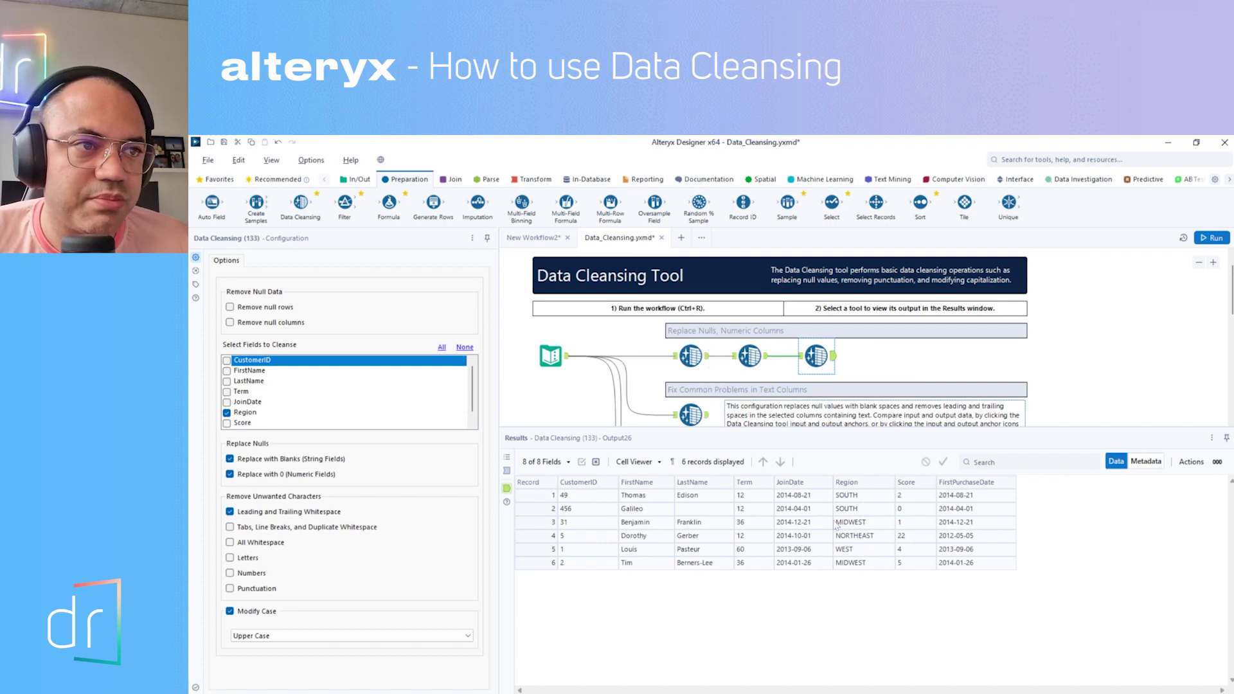
Step: Re-check Region and toggle Modify Case in the second Data Cleansing tool
click(745, 361)
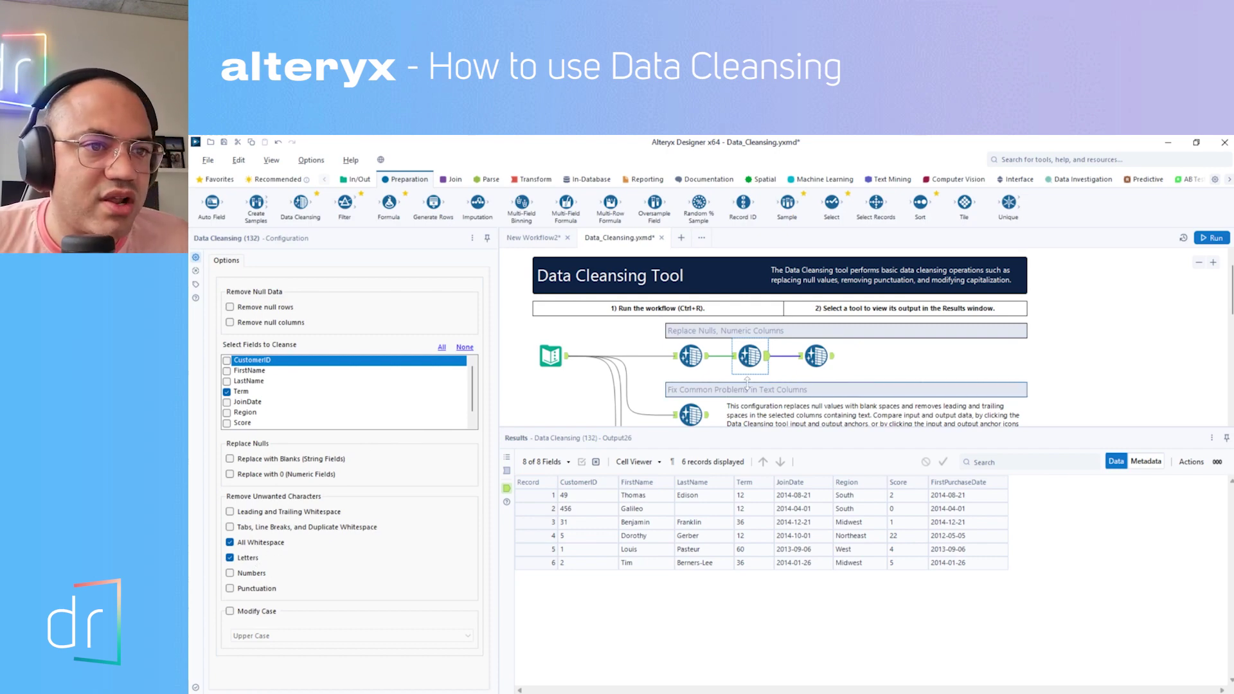
click(247, 412)
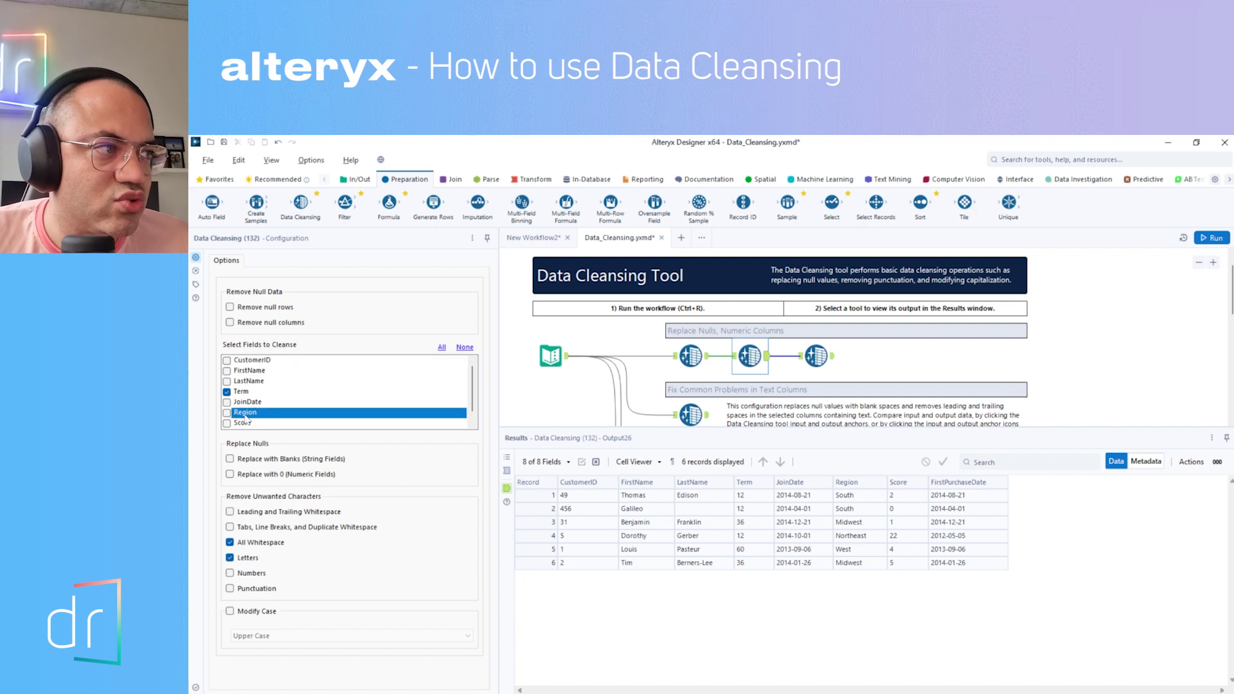
click(227, 412)
click(229, 611)
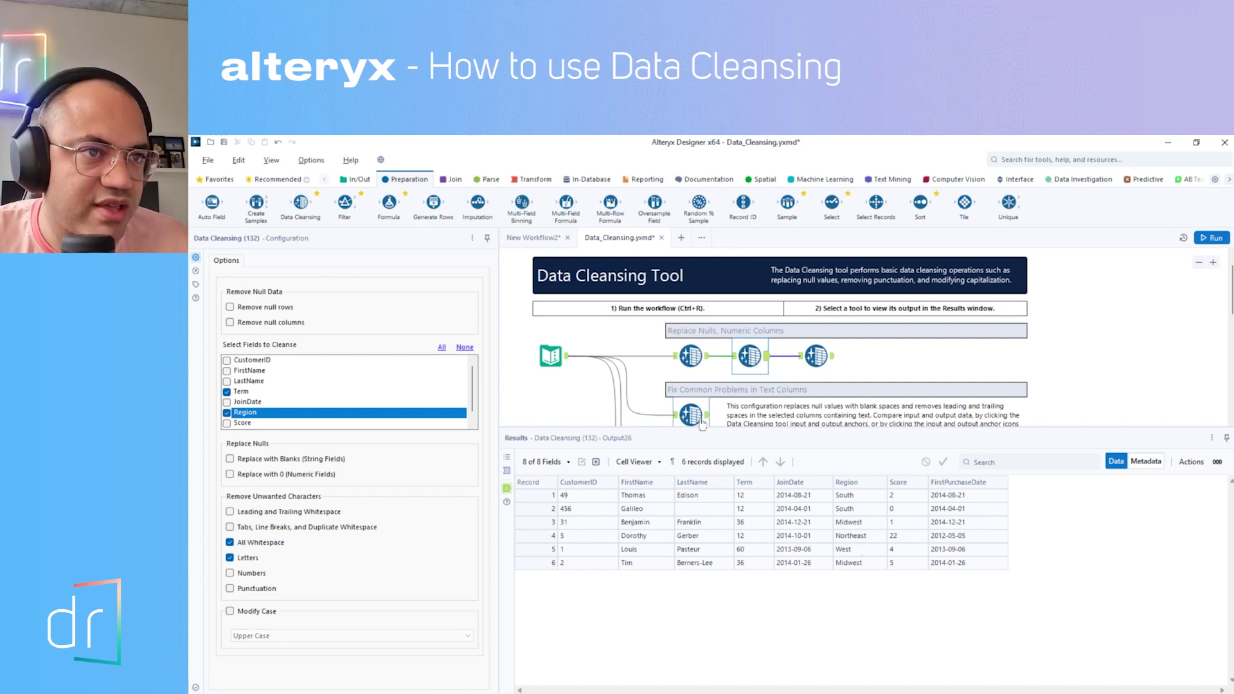
click(813, 356)
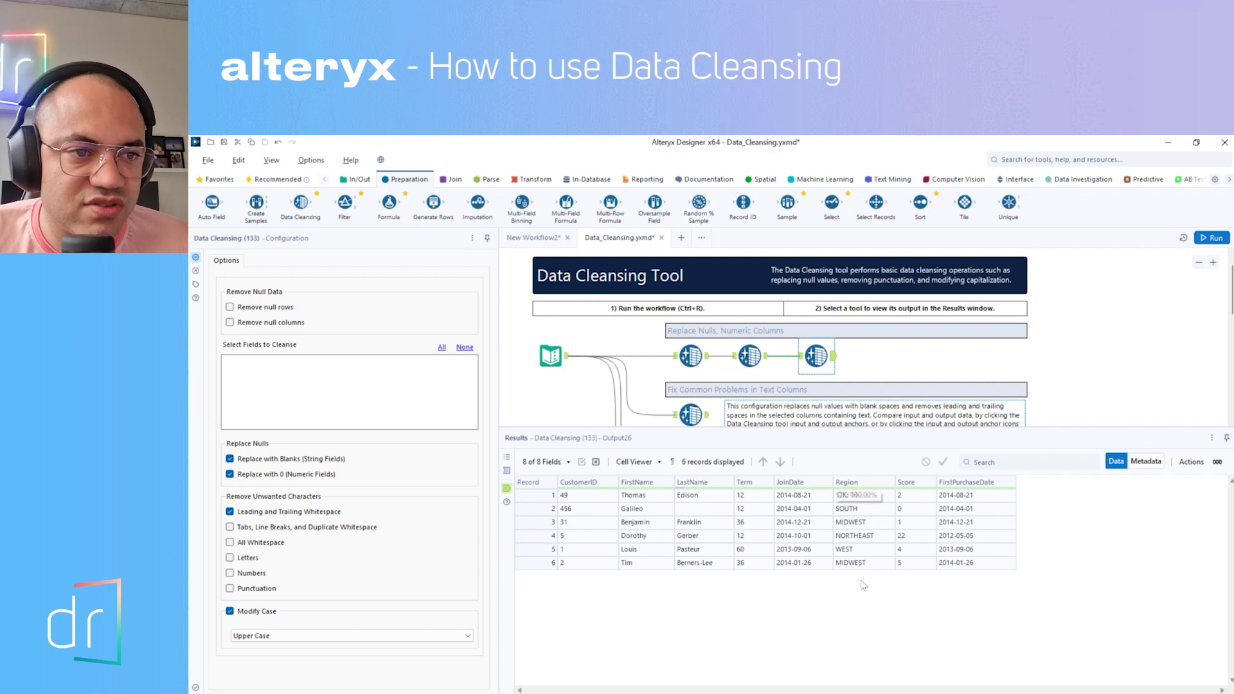
Step: Rerun the workflow, remove Region from the second Data Cleansing tool's fields, and run again
click(1211, 238)
click(827, 363)
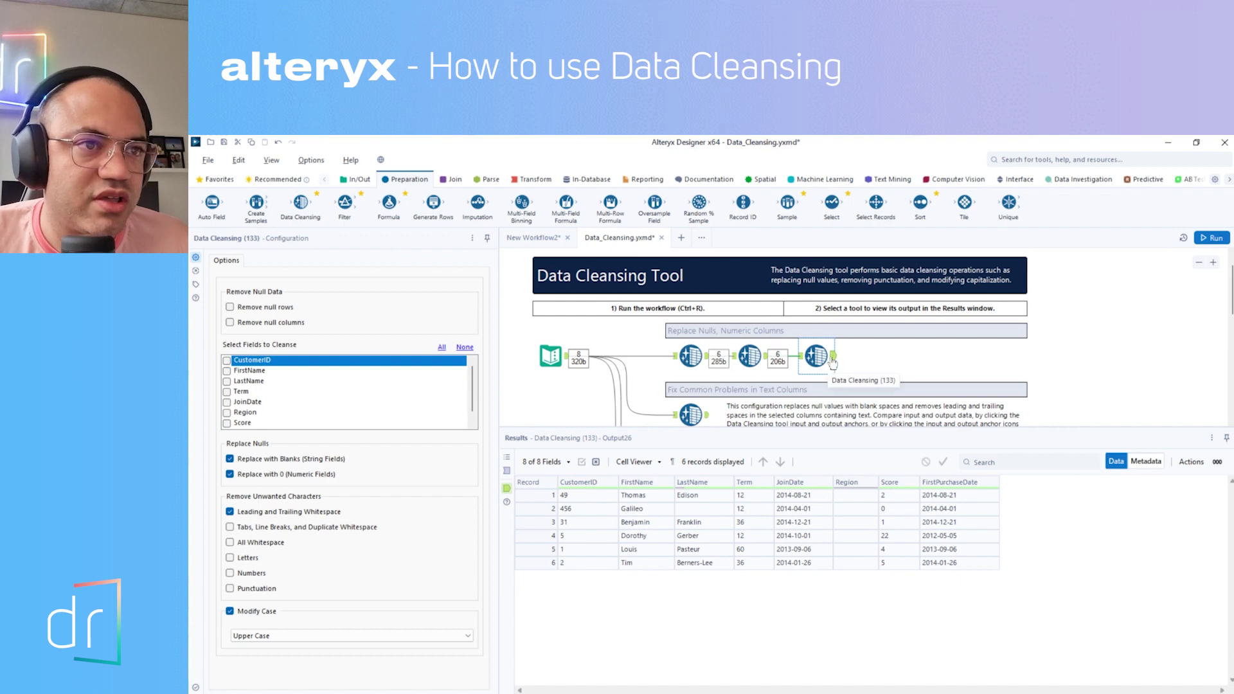
click(231, 414)
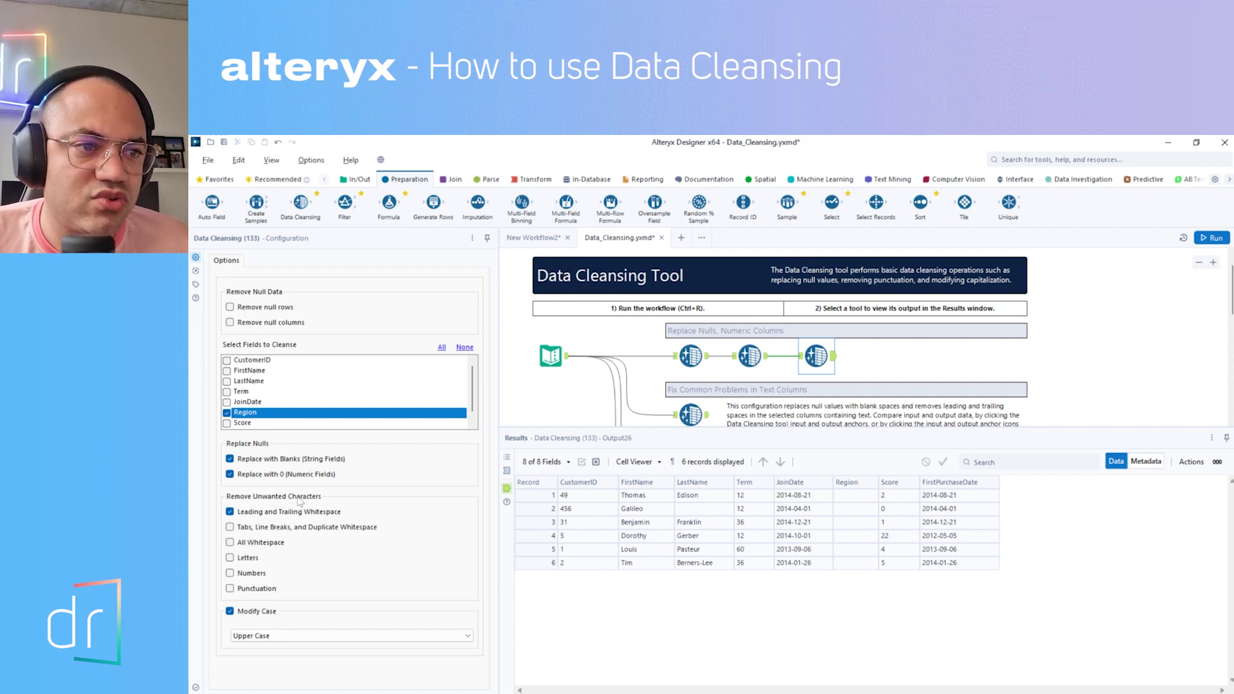
click(749, 356)
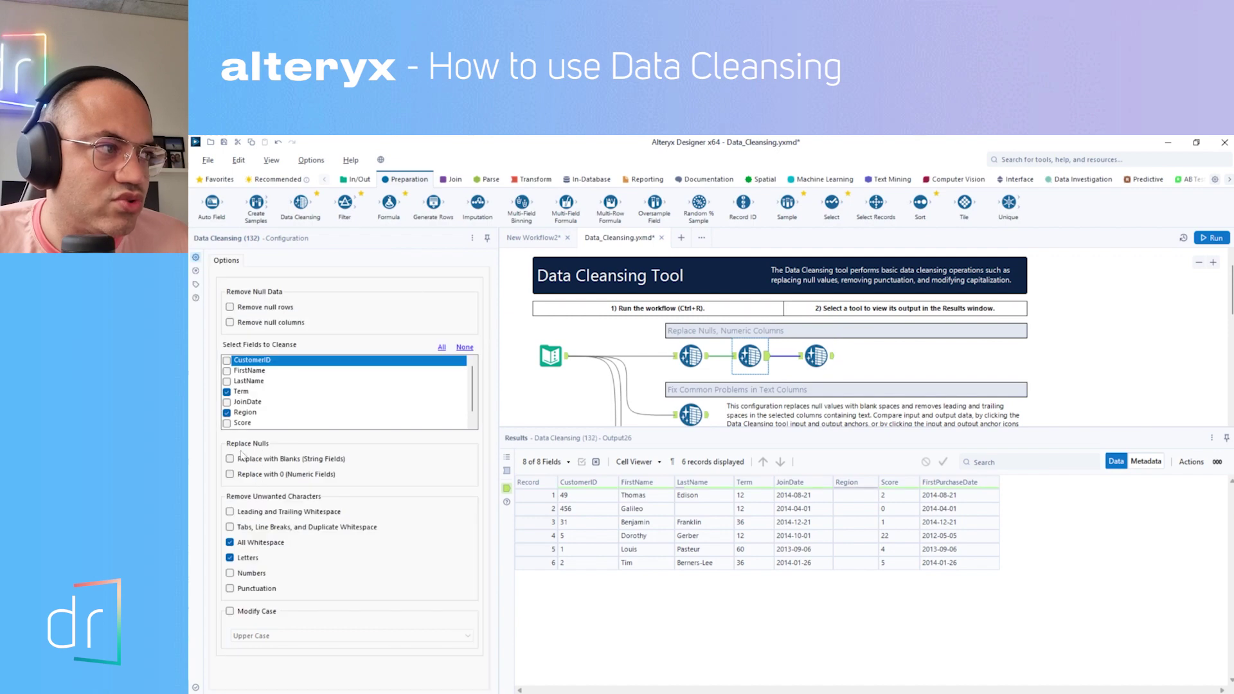
click(227, 413)
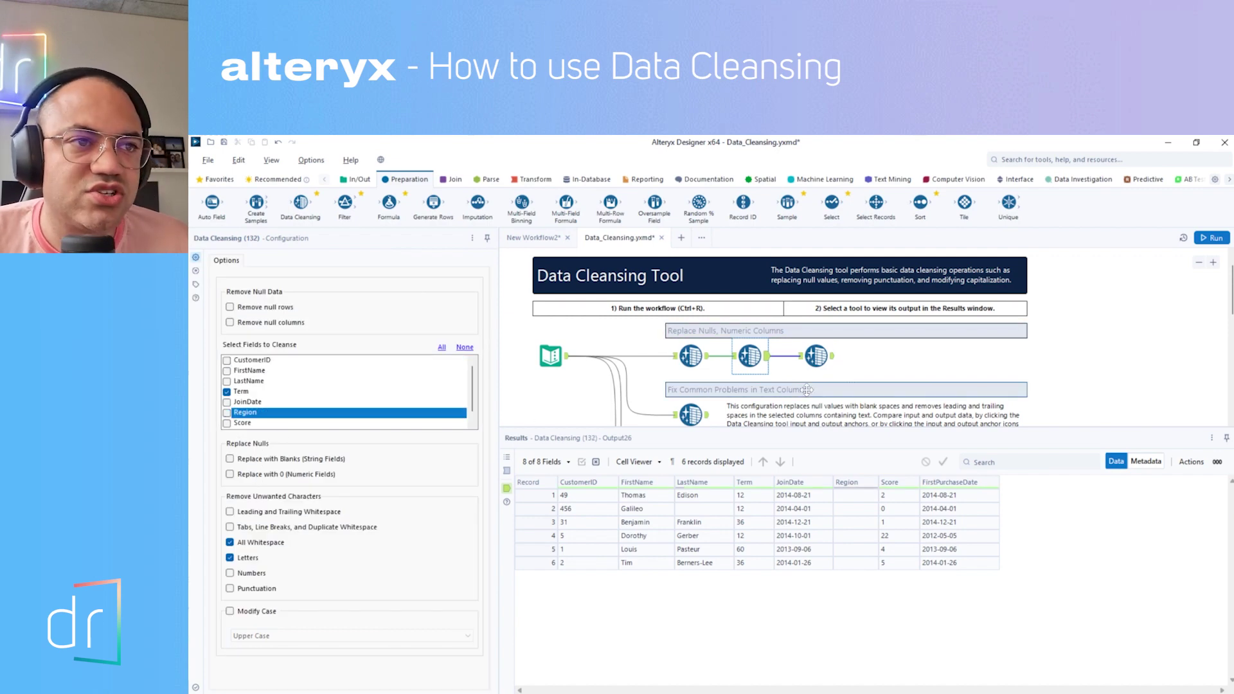
click(816, 355)
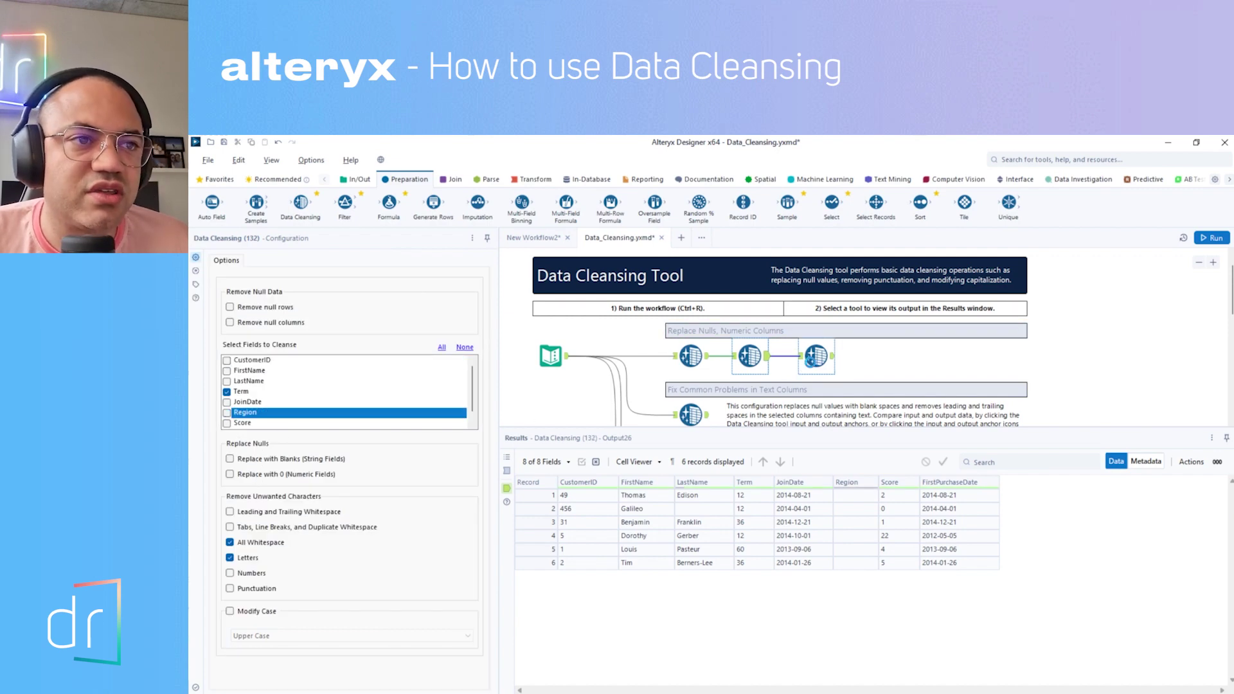
click(1198, 239)
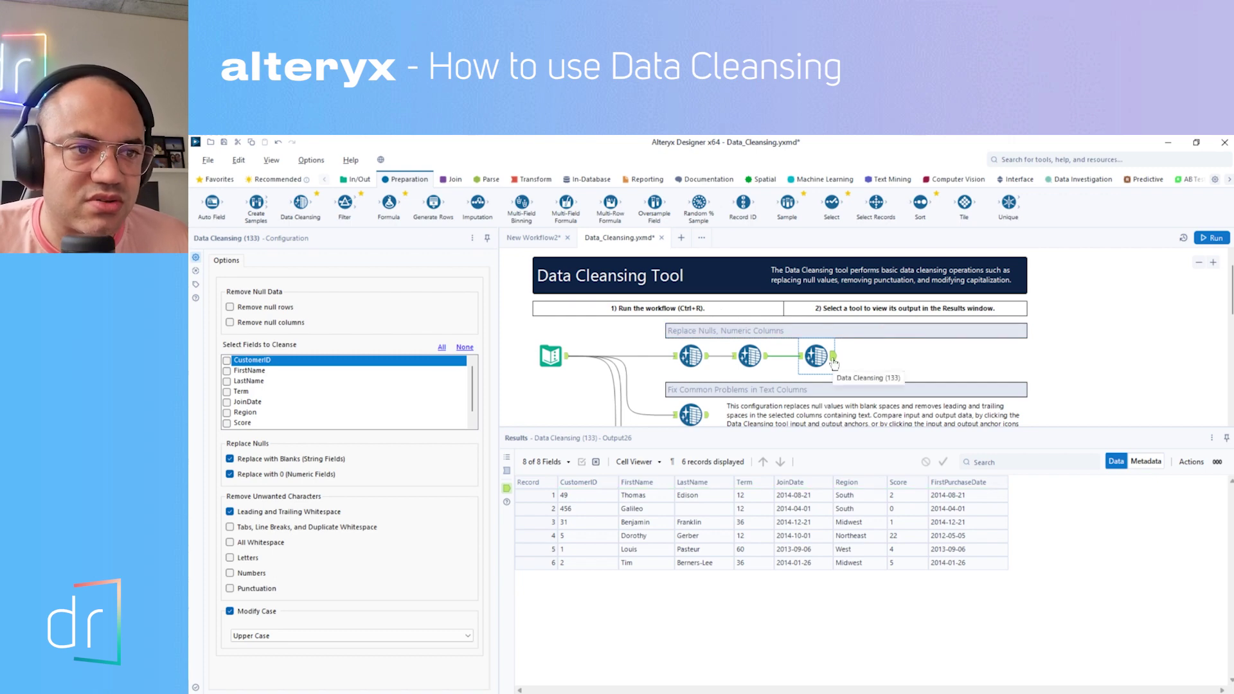
Step: Check Region in the third tool and rerun, giving SOUTH, MIDWEST, NORTHEAST and WEST
click(230, 413)
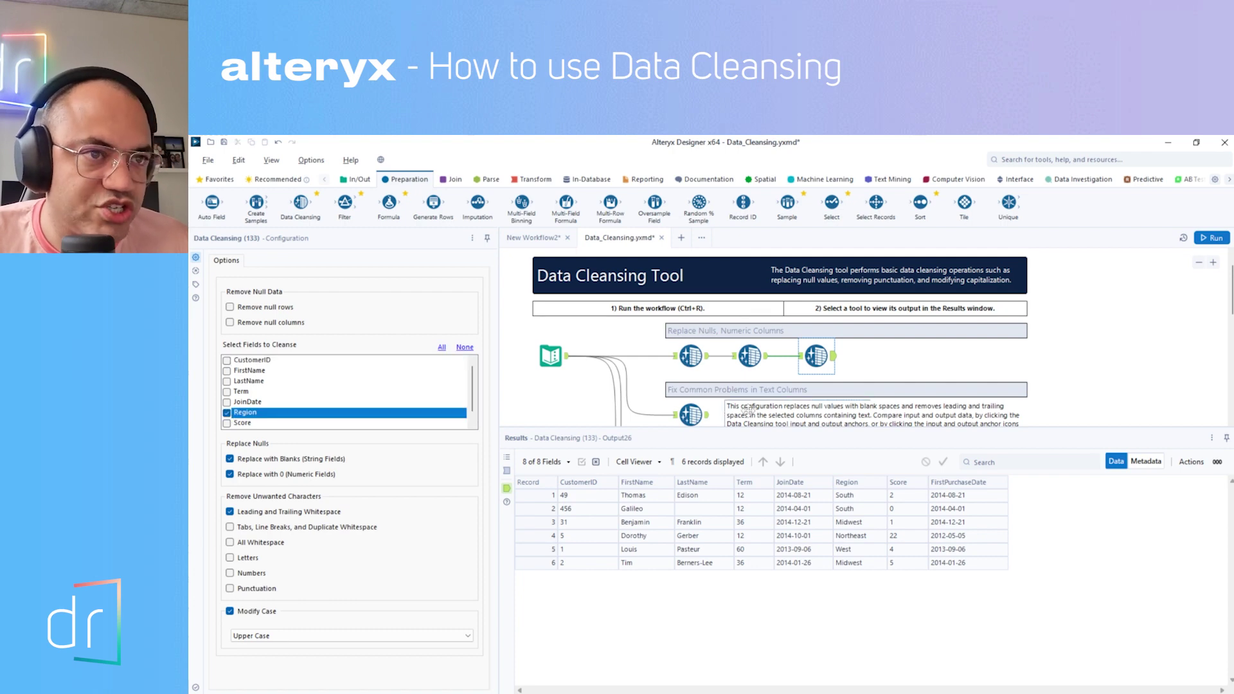
click(1211, 238)
click(818, 355)
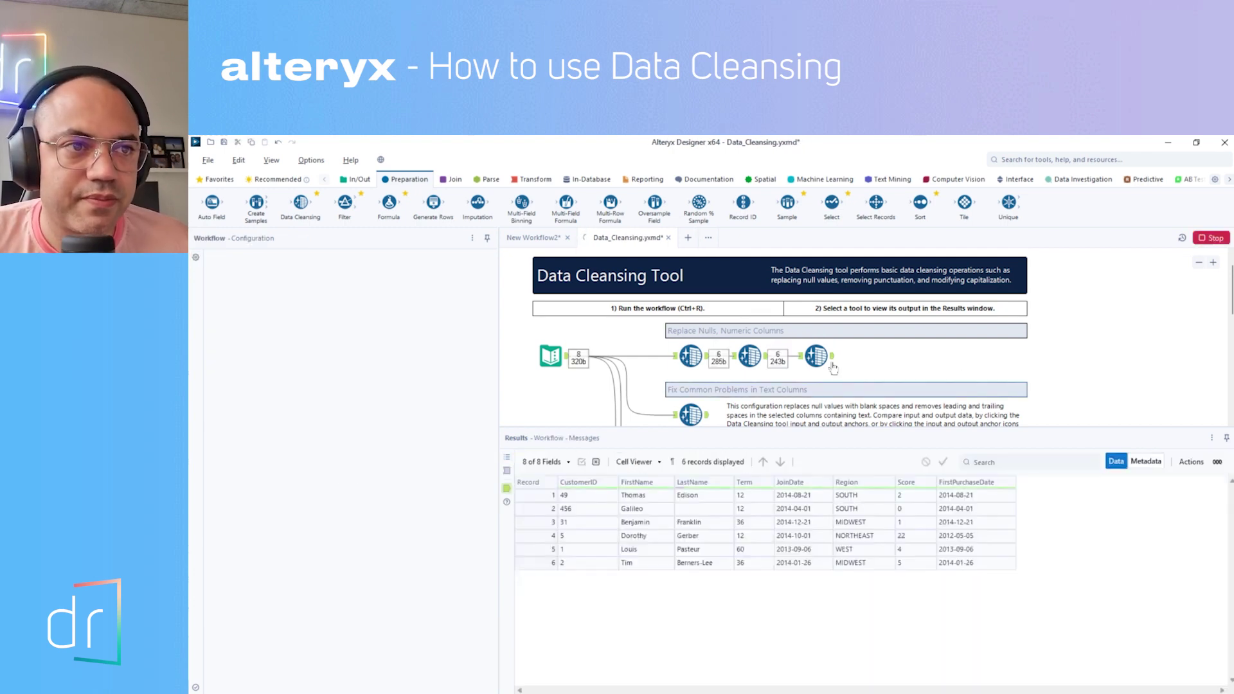